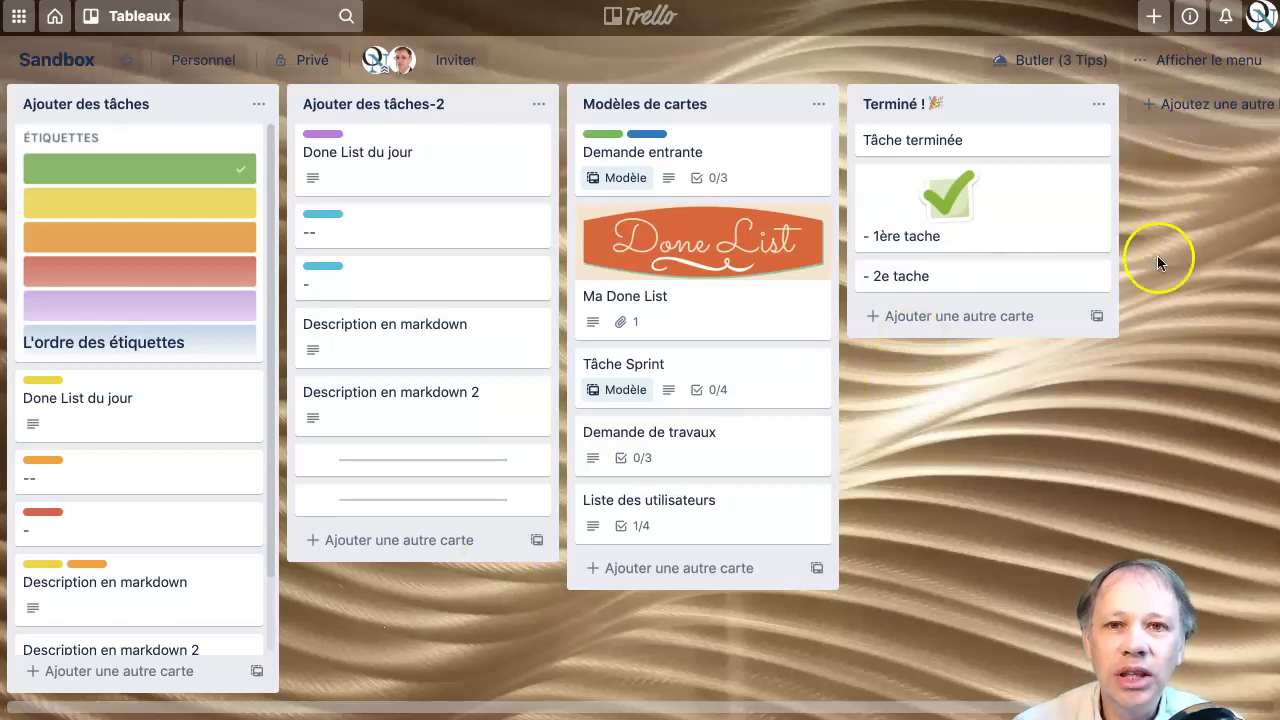
Open the board's label list, view the edit settings of the green TERMINÉ label, and close them without changes
left_click(1203, 59)
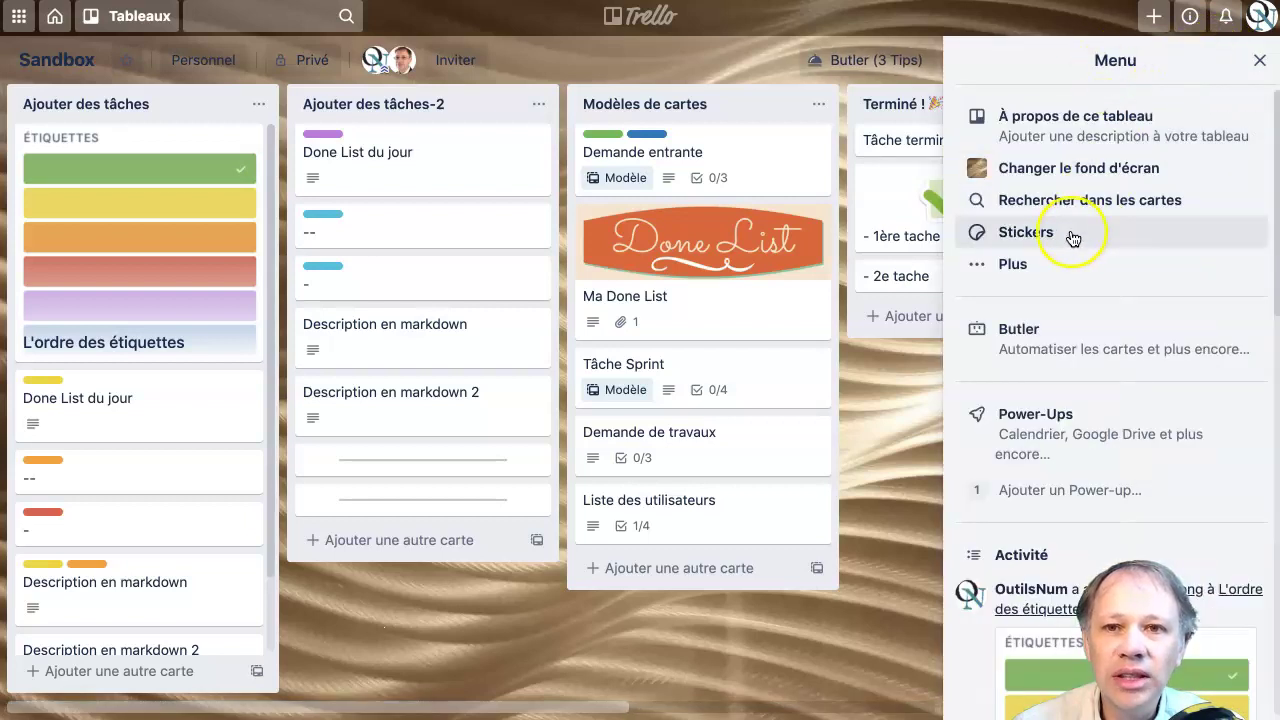
left_click(1045, 260)
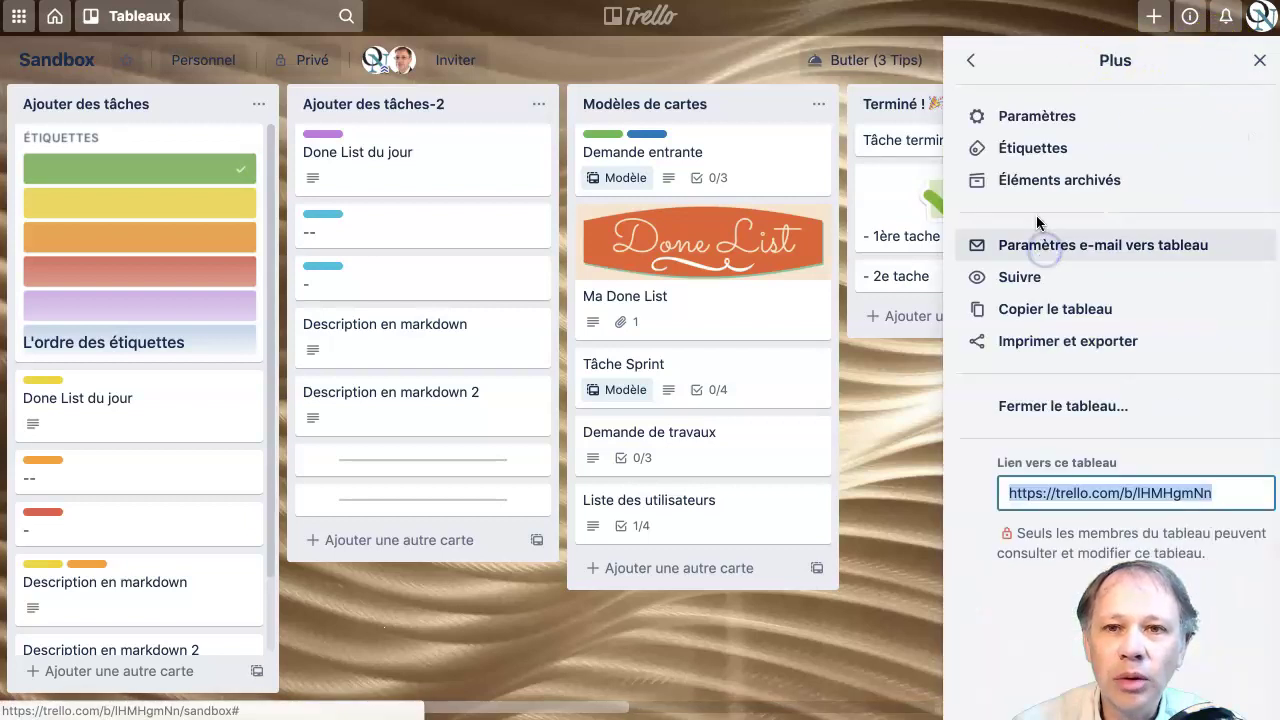
left_click(1029, 148)
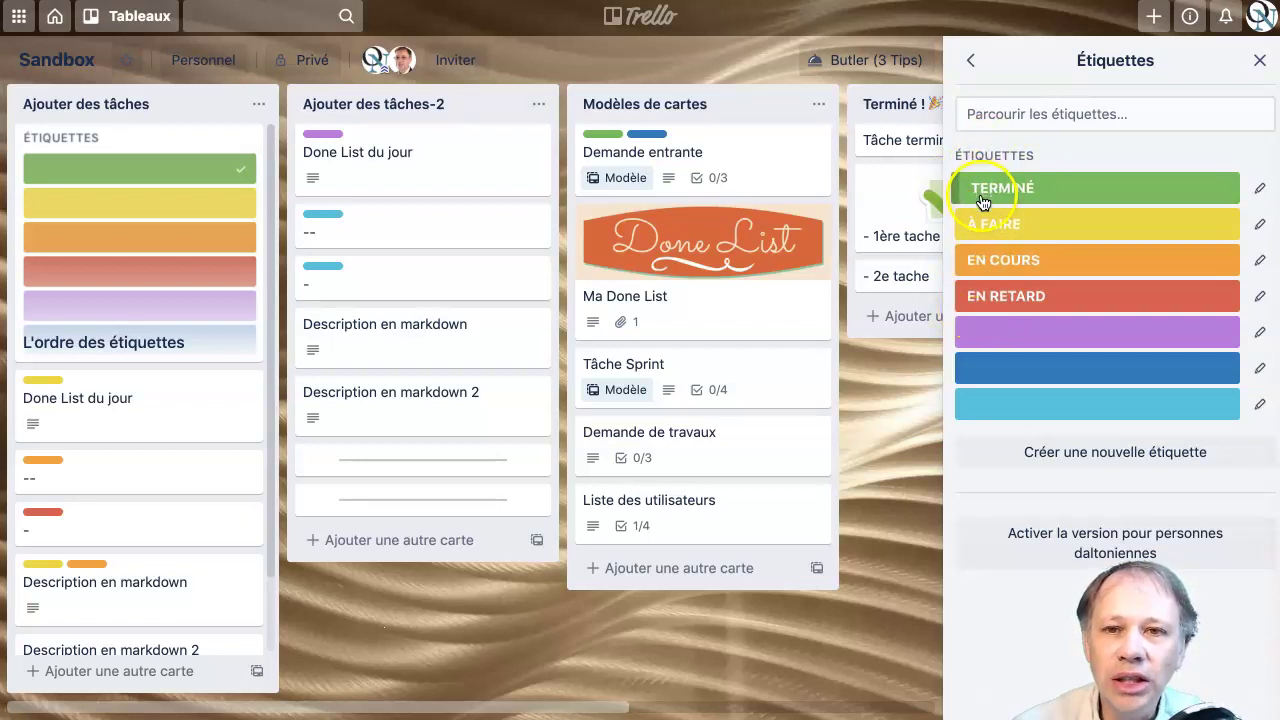
left_click(1258, 187)
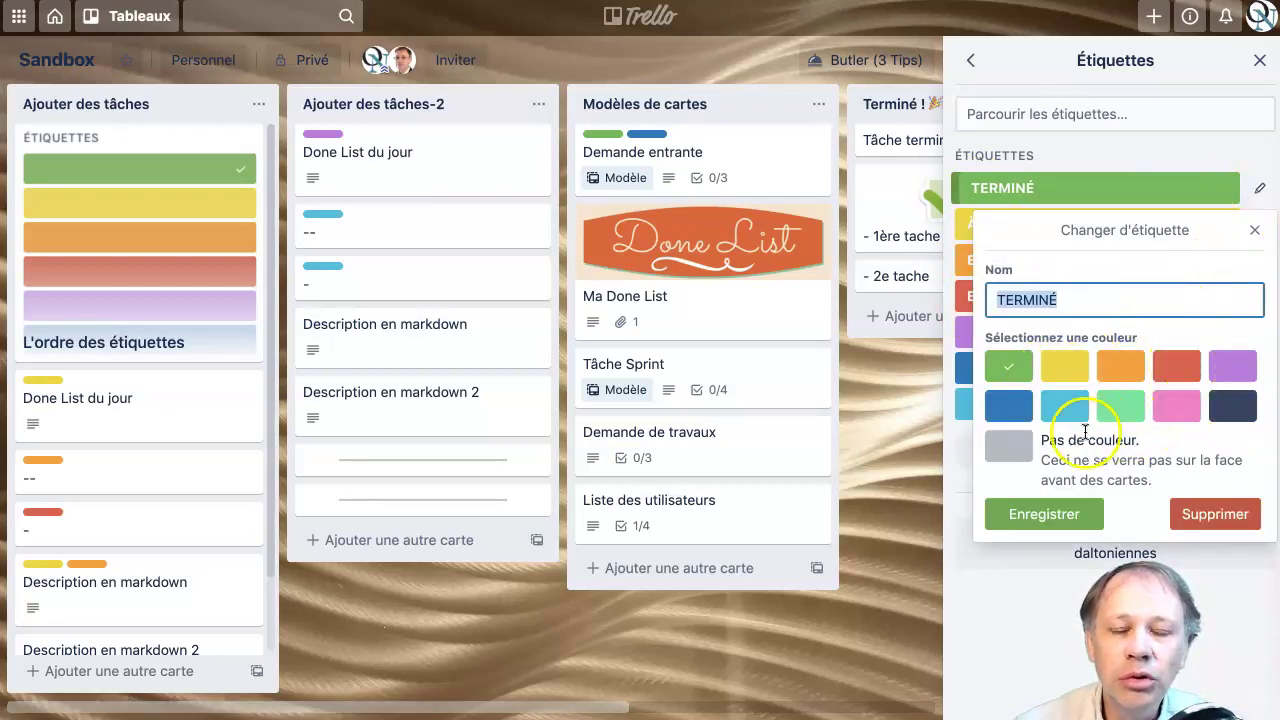
left_click(1253, 229)
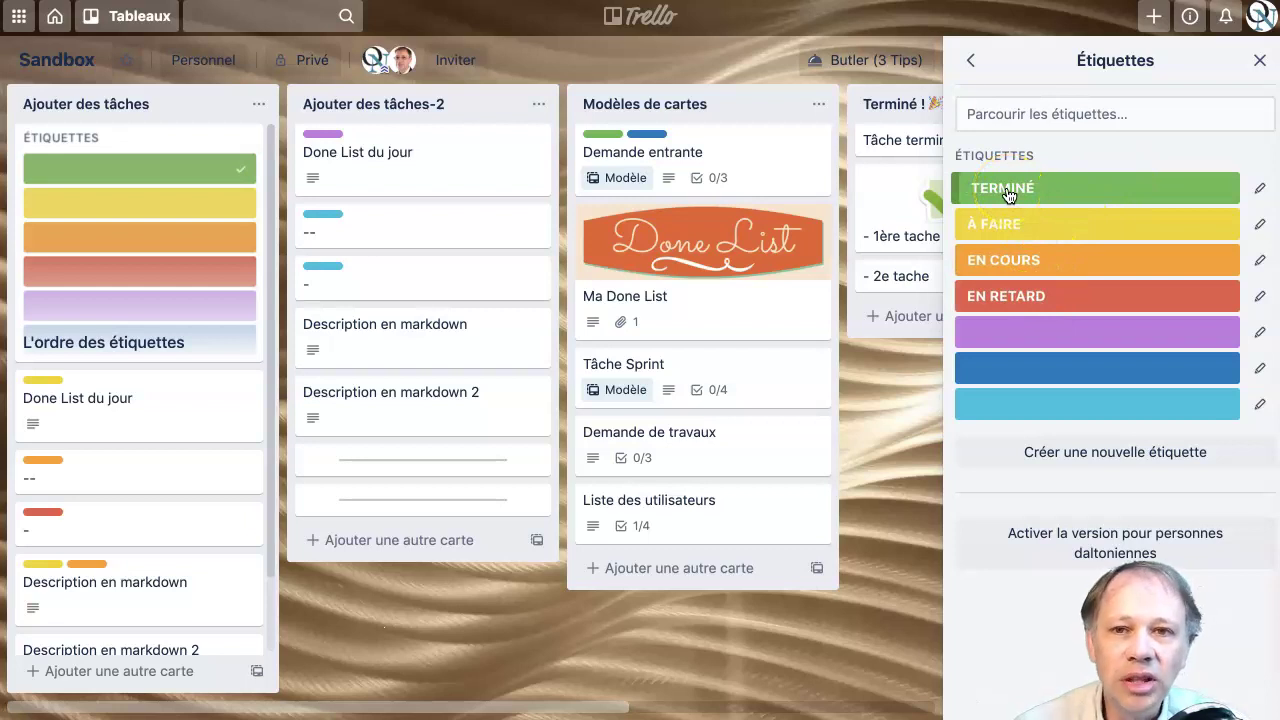
Rename the green TERMINÉ label as À FAIRE, set its colour to yellow, and save it
left_click(1259, 192)
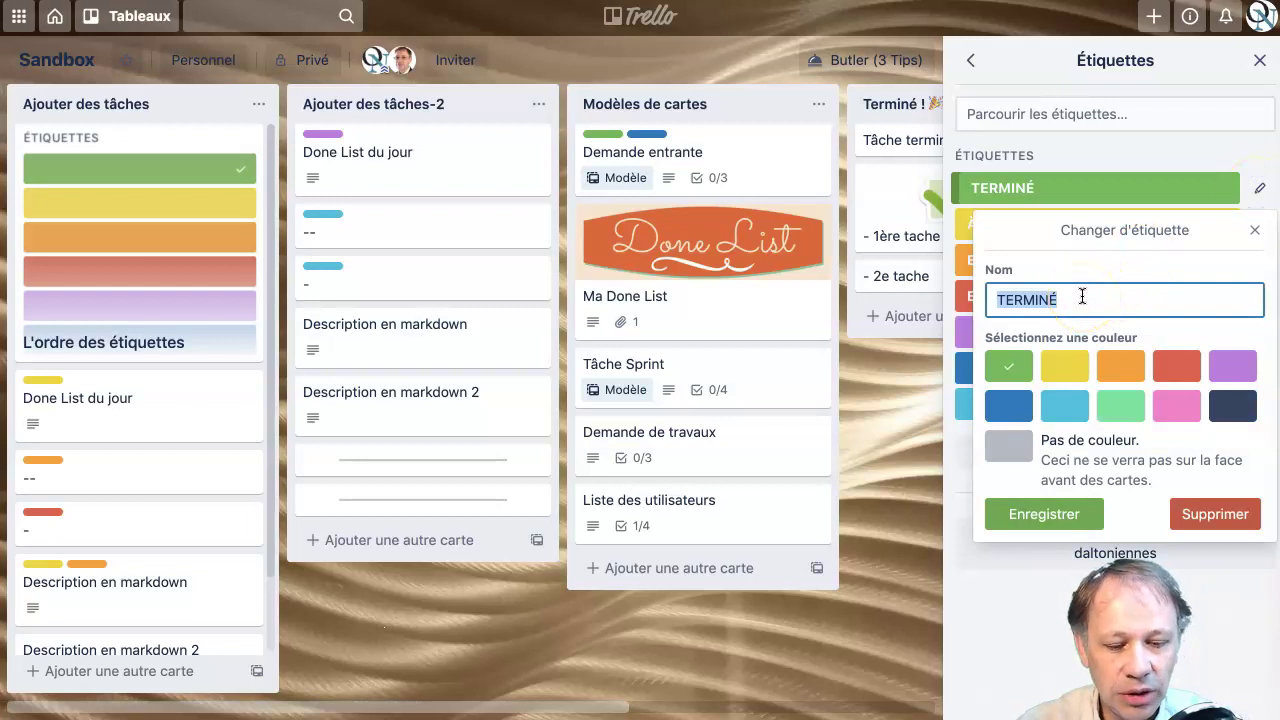
type("À FAIRE")
left_click(1066, 362)
left_click(1050, 514)
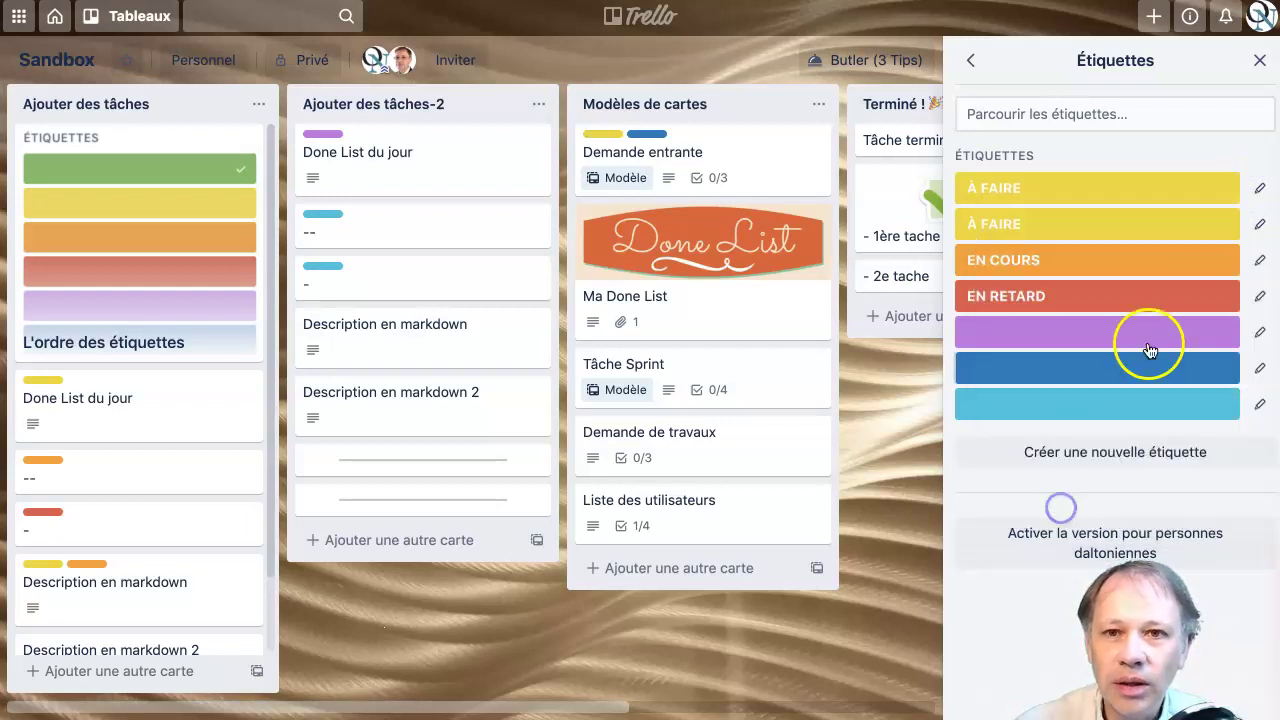
Rename the second label in the list as EN COURS, set its colour to orange, and save it
left_click(1259, 224)
type("EN COURS")
left_click(1120, 401)
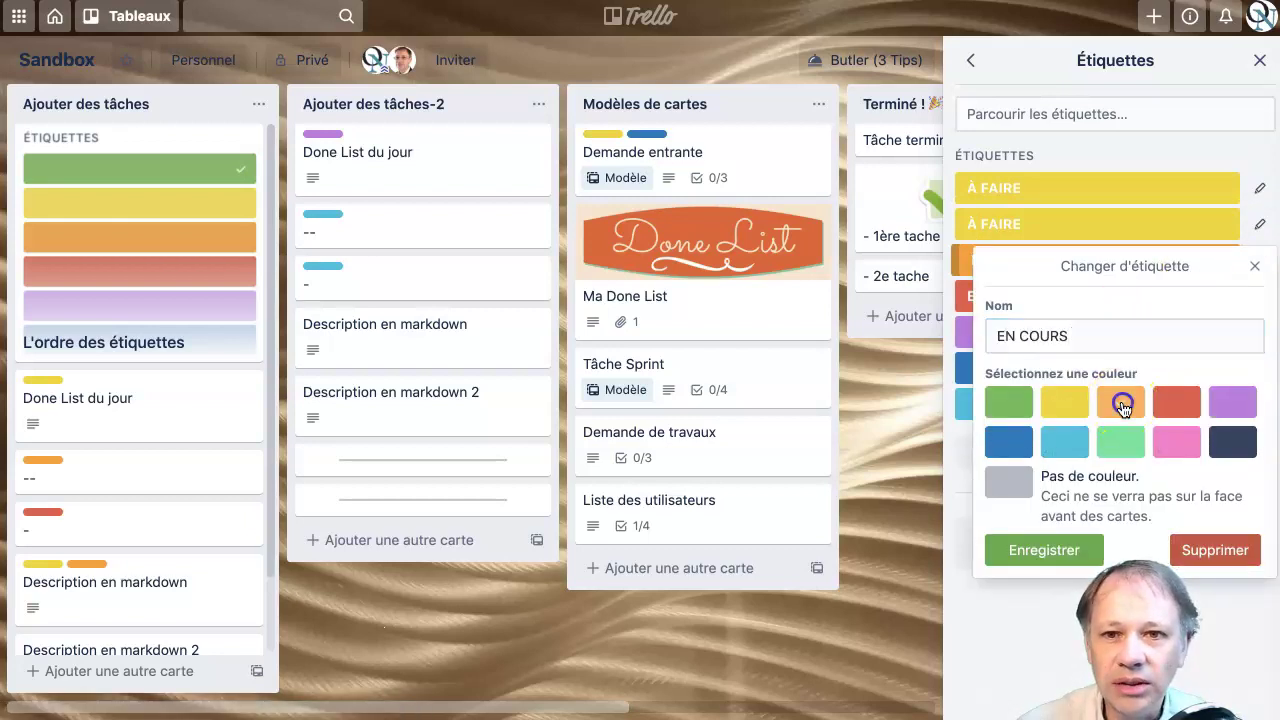
left_click(1040, 549)
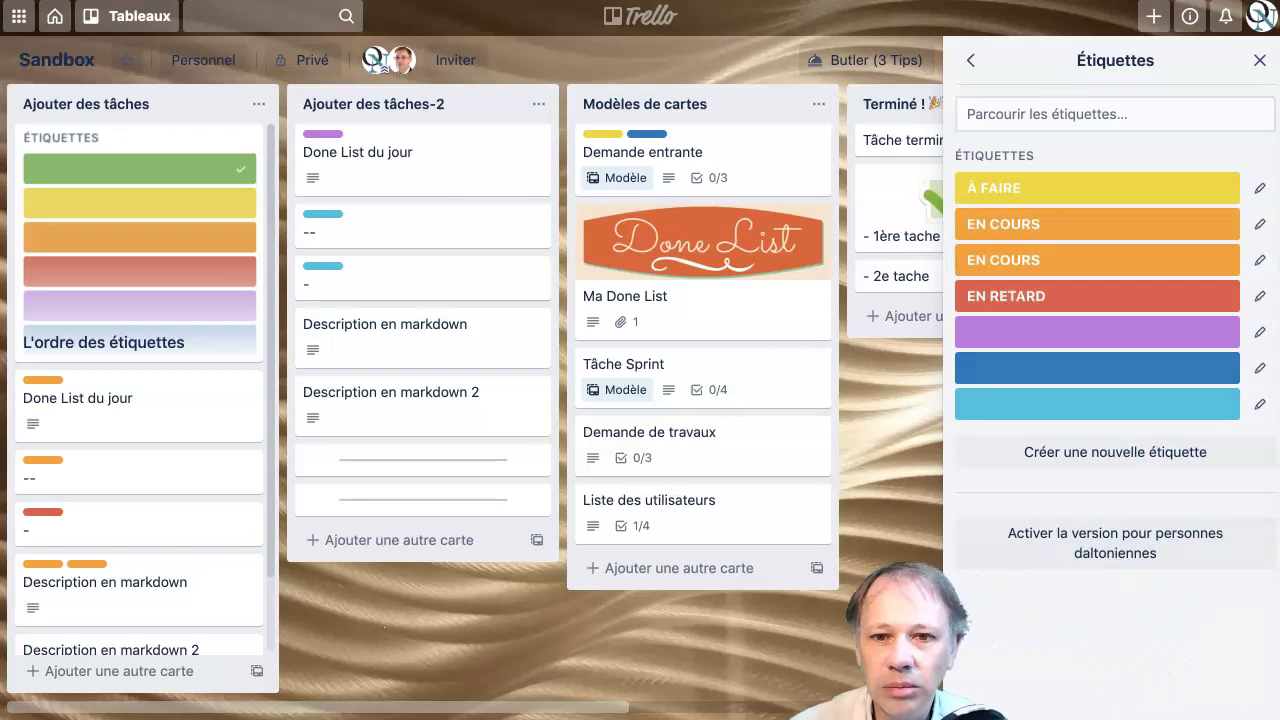
Rename the third label in the list as EN RETARD, set its colour to red, and save it
left_click(1259, 260)
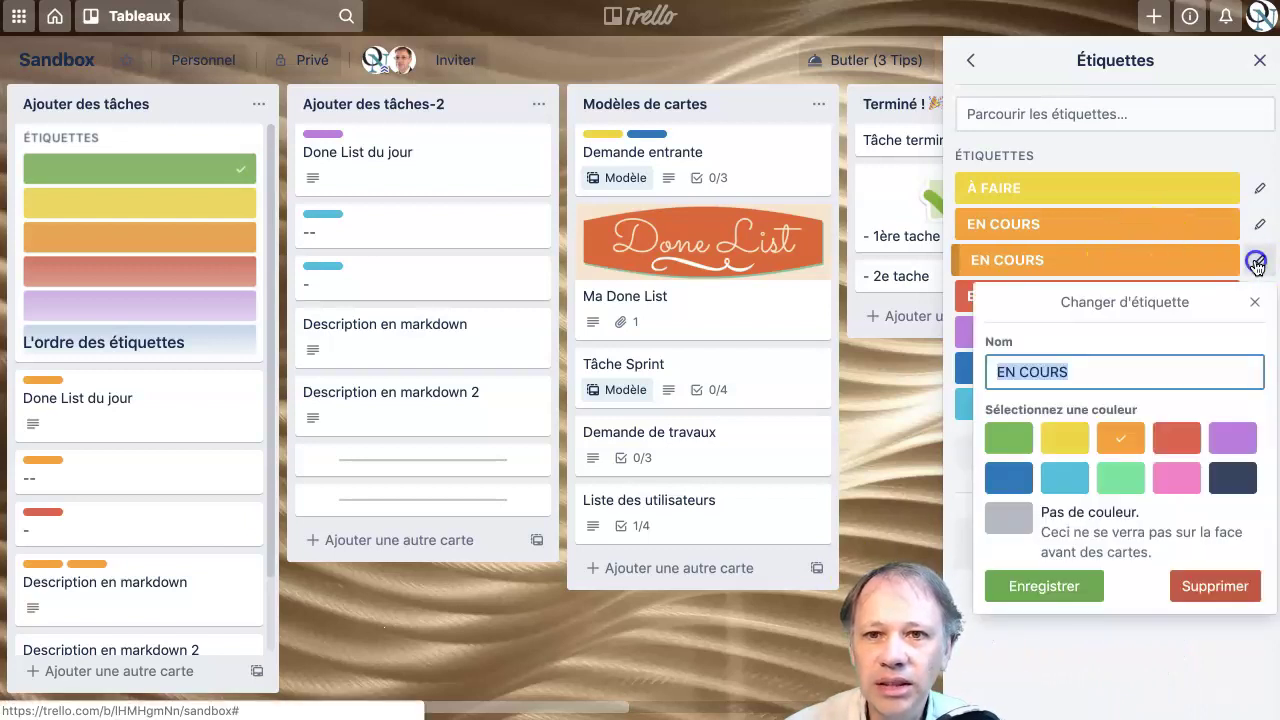
type("EN RETARD")
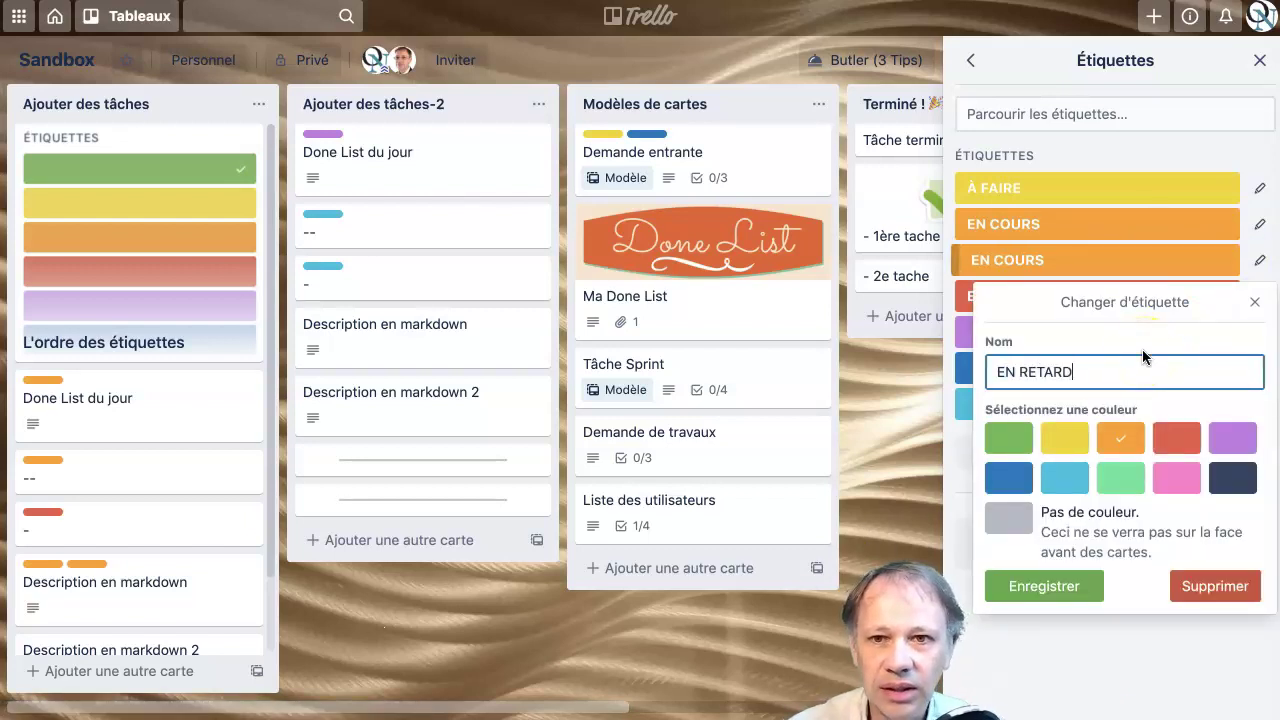
left_click(1176, 438)
left_click(1065, 586)
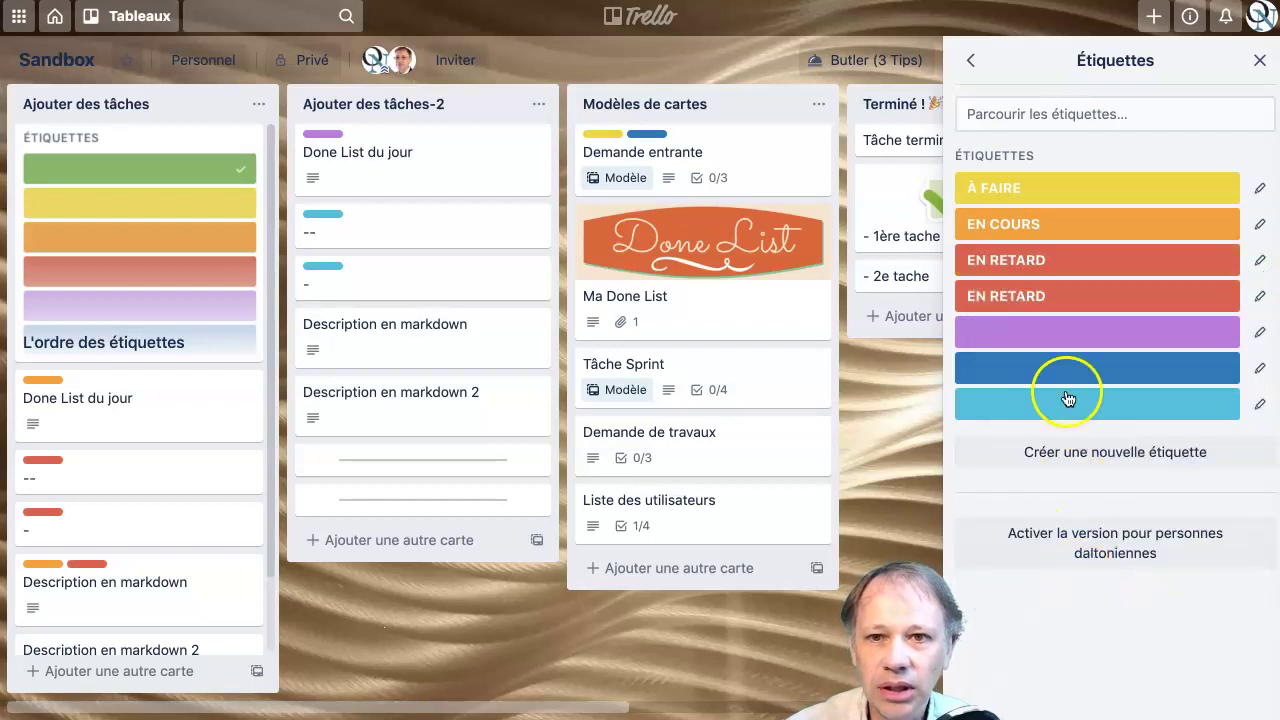
Rename the fourth label in the list as TERMINÉ, set its colour to green, and save it
left_click(1259, 296)
type("TERMINÉ")
left_click(993, 470)
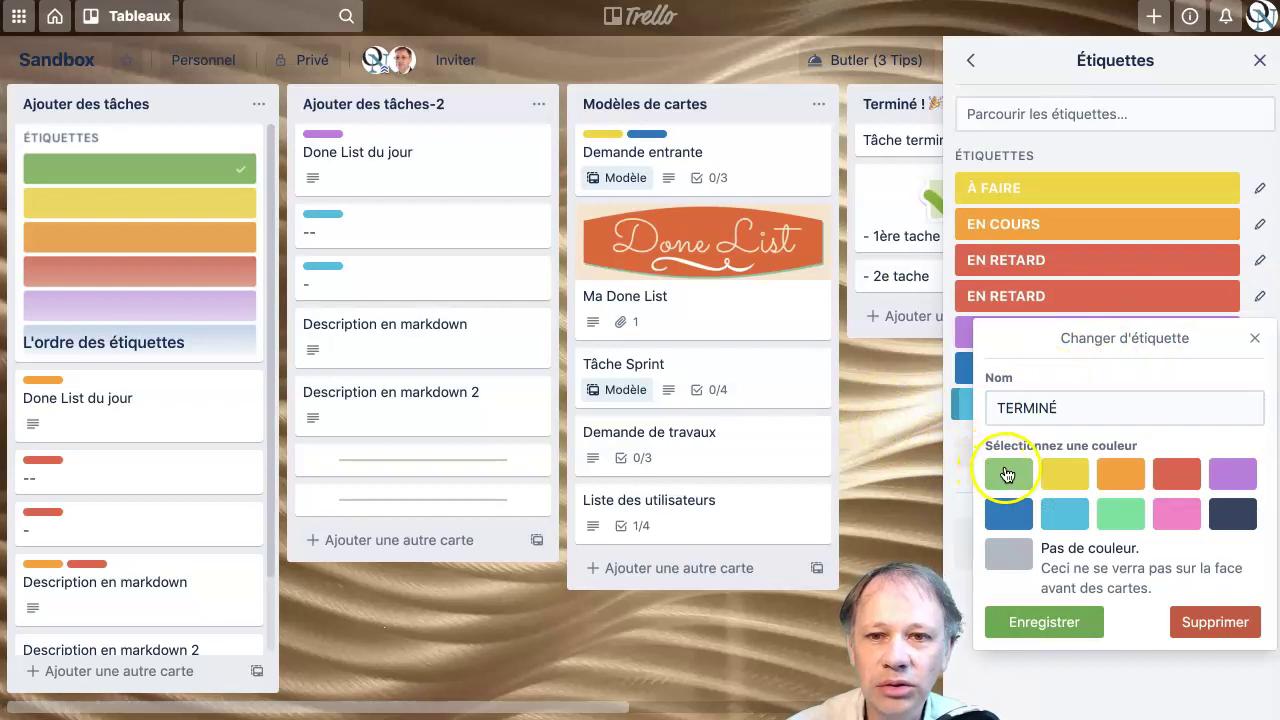
left_click(1073, 621)
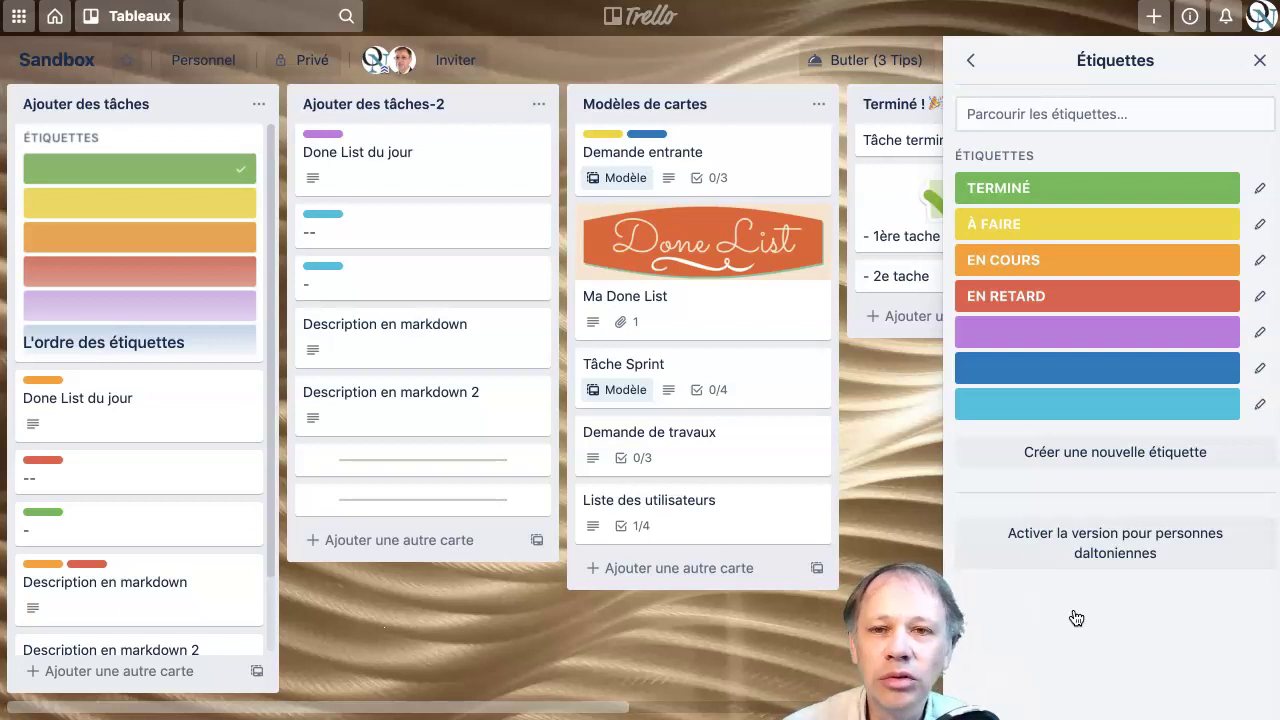
Add the prefix "4-" to the TERMINÉ label's name and save it
left_click(1262, 189)
left_click(997, 300)
type("4-")
key("Return")
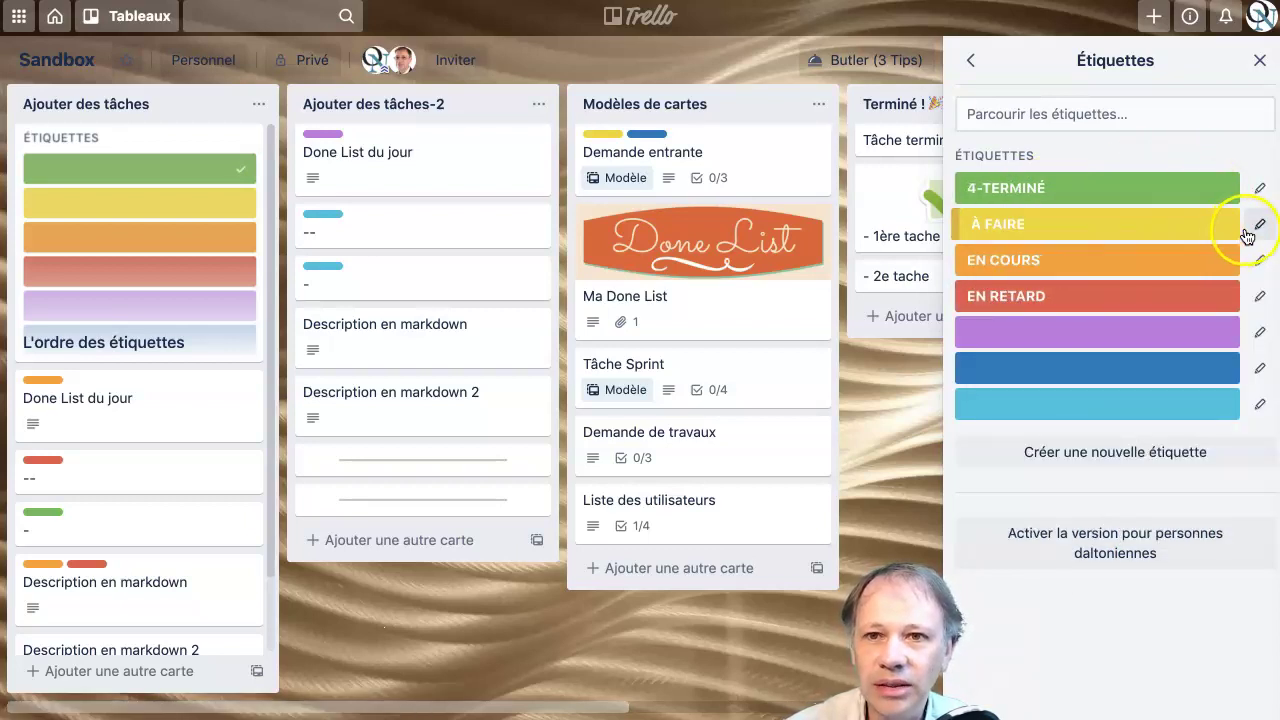
Add the prefix "1-" to the À FAIRE label's name and save it
left_click(1257, 225)
left_click(997, 336)
type("1-")
key("Return")
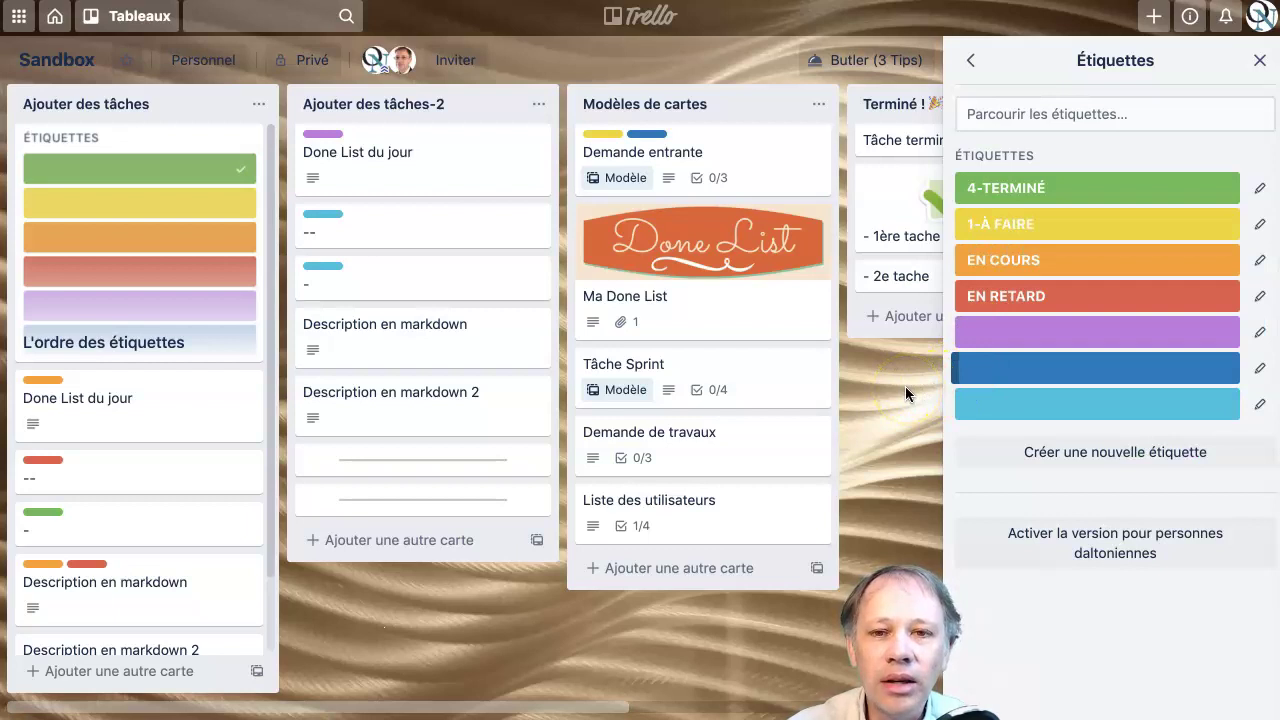
Switch to the Quora question on why Trello labels change order and read the answer listing the label colours
left_click(1020, 455)
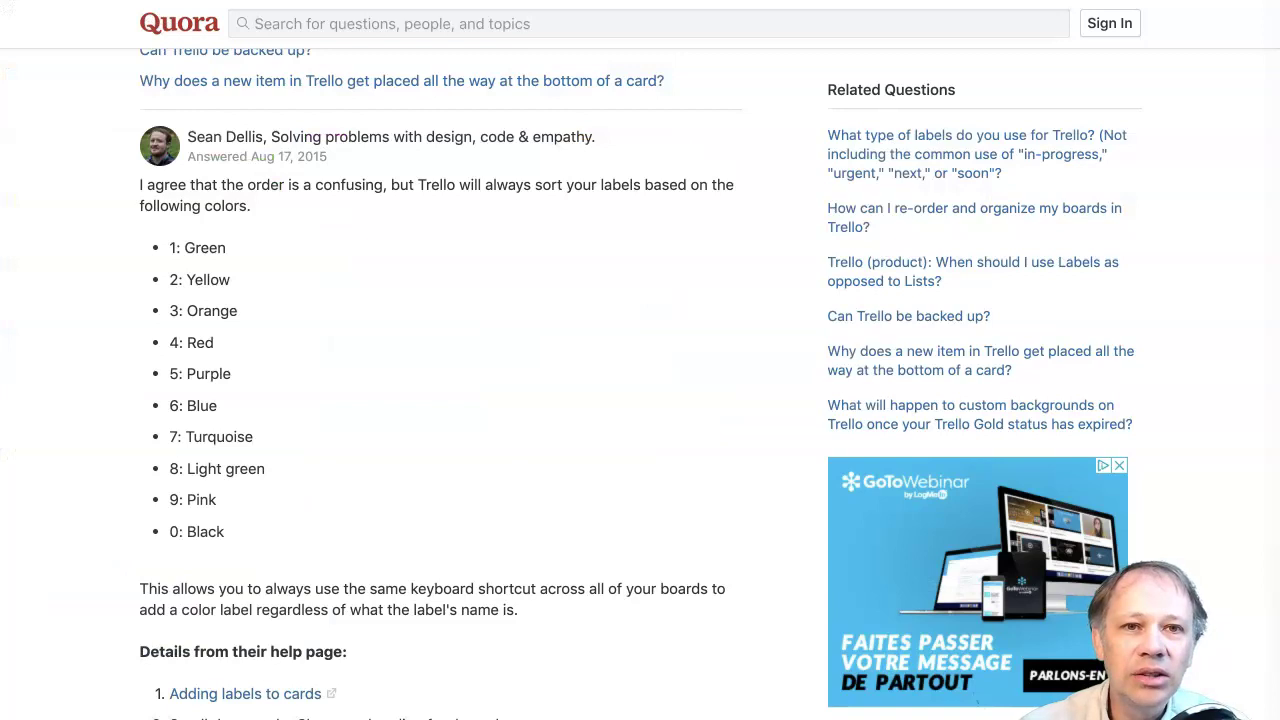
scroll(376, 265, "up", 10)
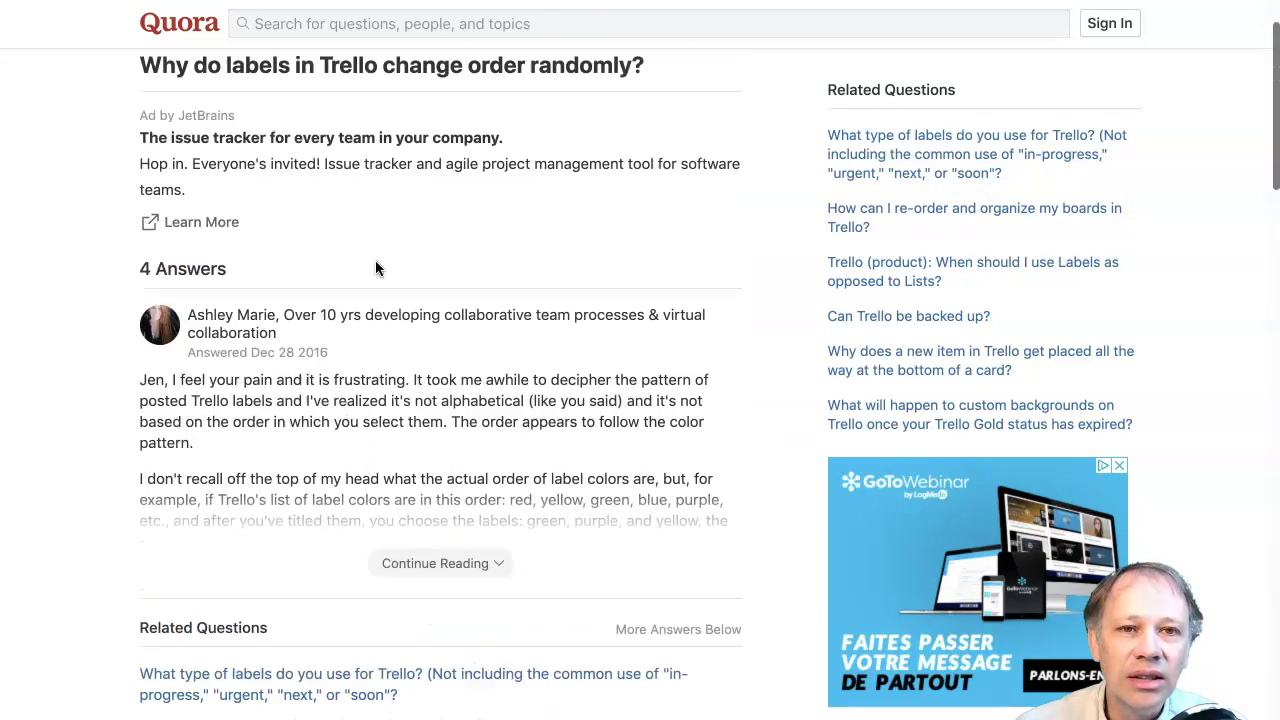
scroll(376, 267, "up", 3)
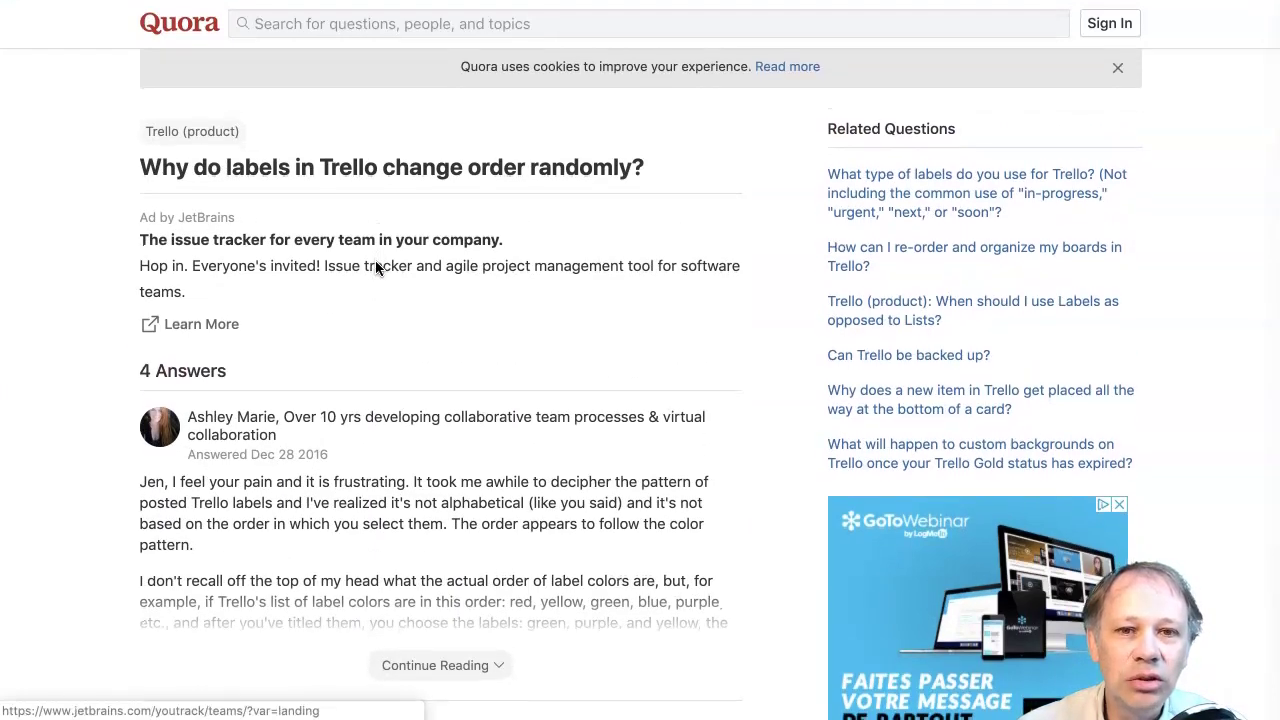
scroll(376, 267, "down", 8)
scroll(376, 265, "down", 2)
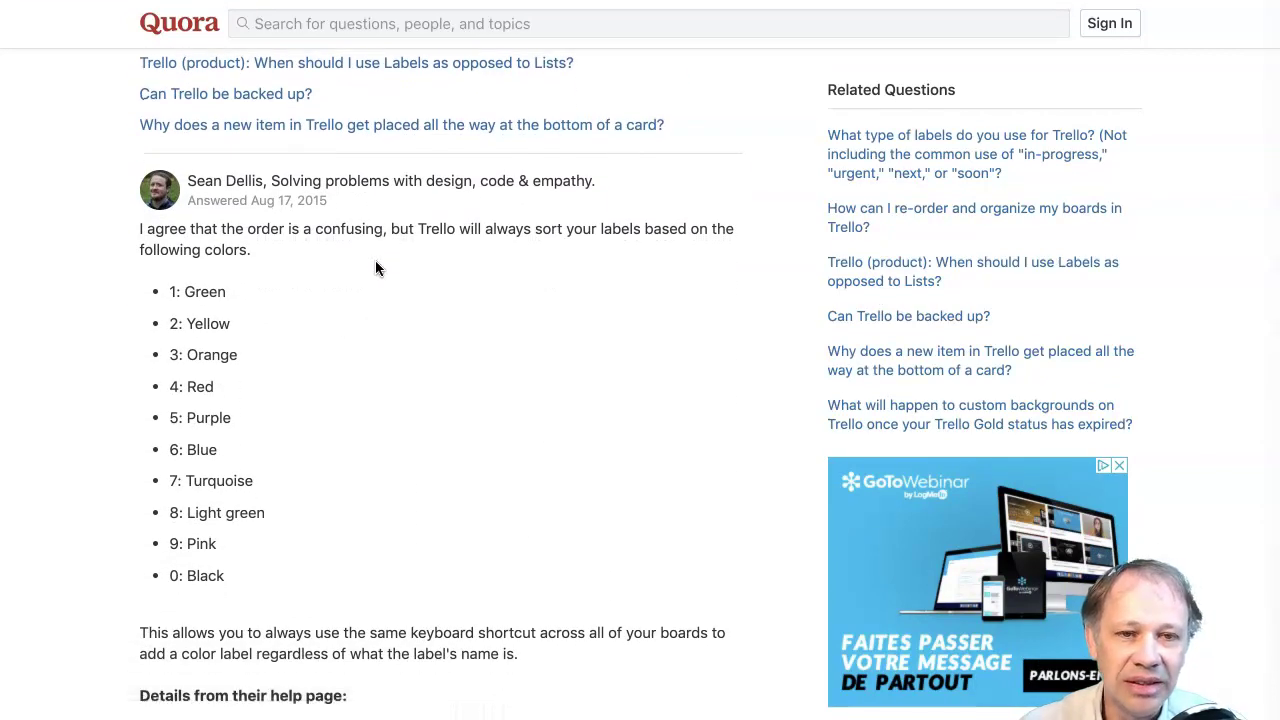
Switch to the Atlassian Community thread "Is there a way to change order of colors" and review the question and its label key table
key("ctrl+Tab")
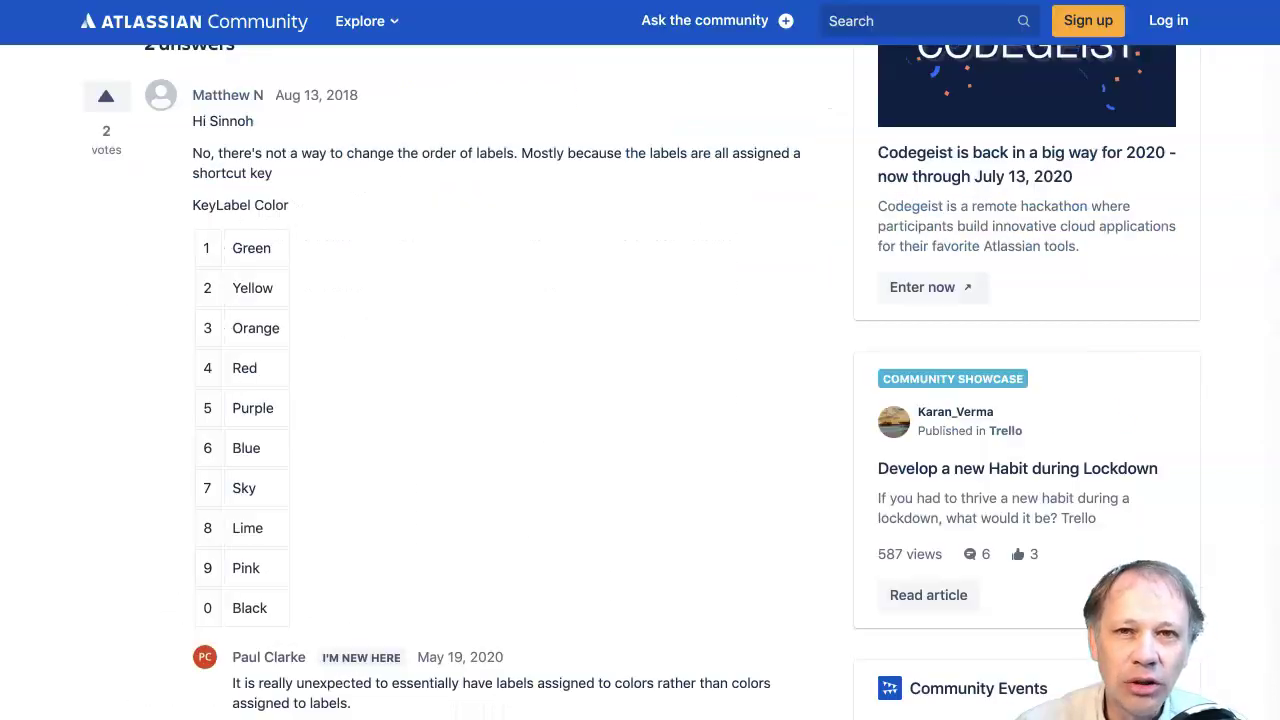
scroll(588, 158, "up", 4)
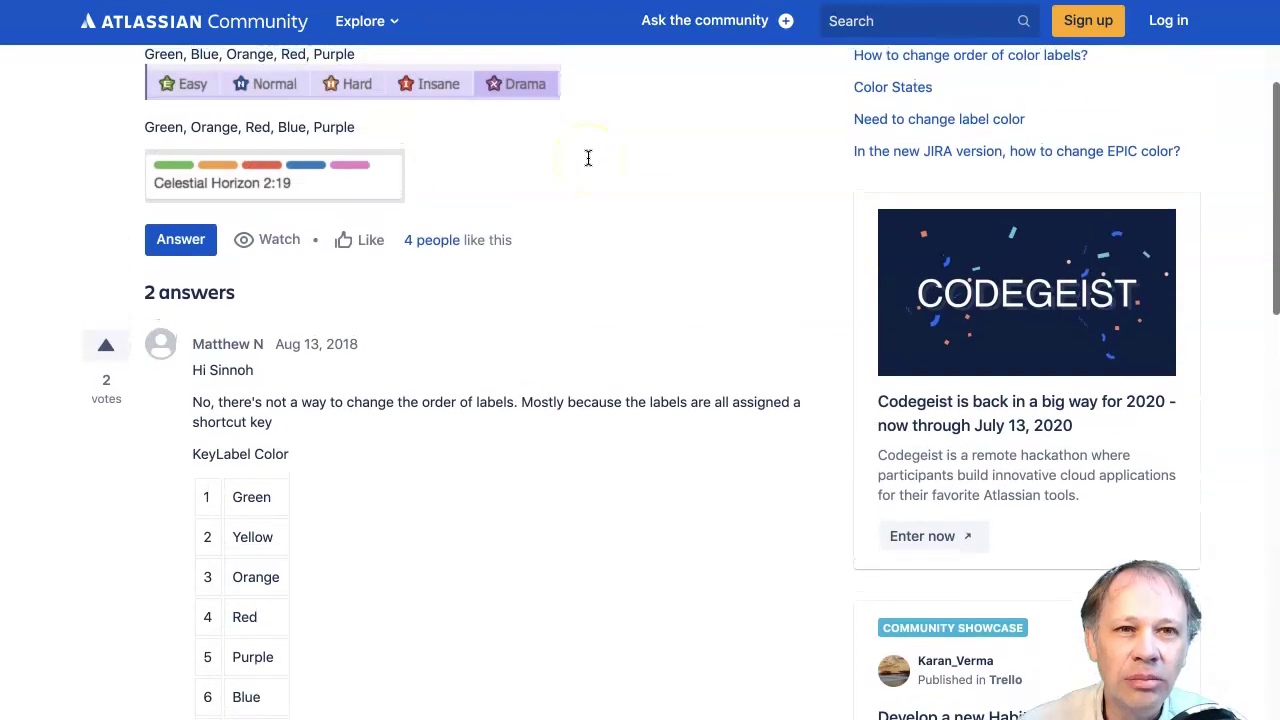
scroll(588, 158, "up", 1)
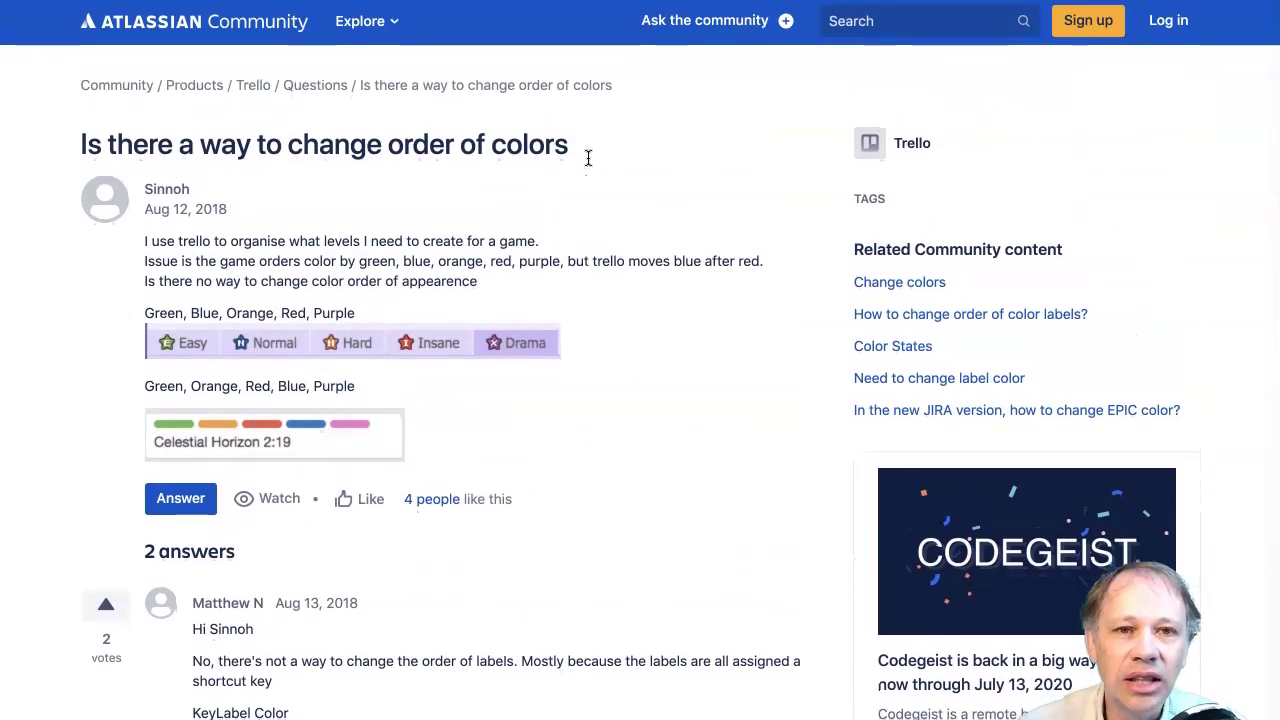
scroll(588, 158, "down", 2)
scroll(588, 158, "down", 3)
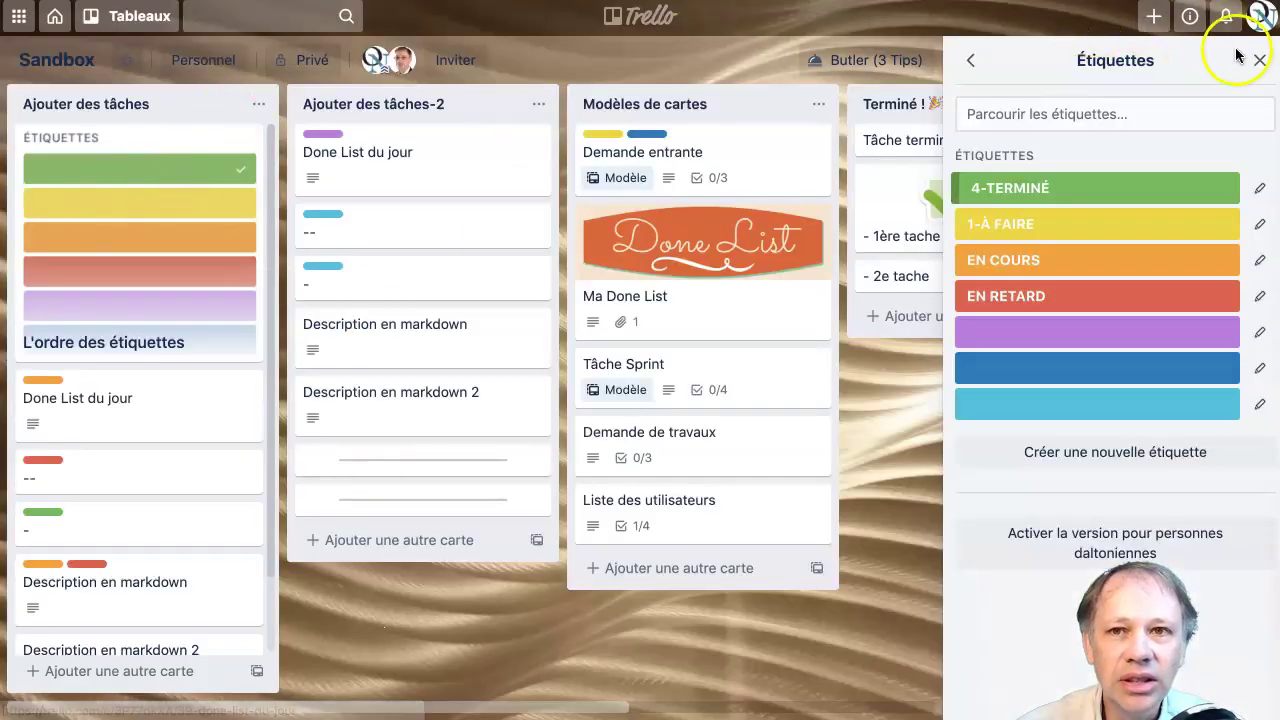
Return to the Trello board, close the label list, view the card "L'ordre des étiquettes", and close it
left_click(1259, 59)
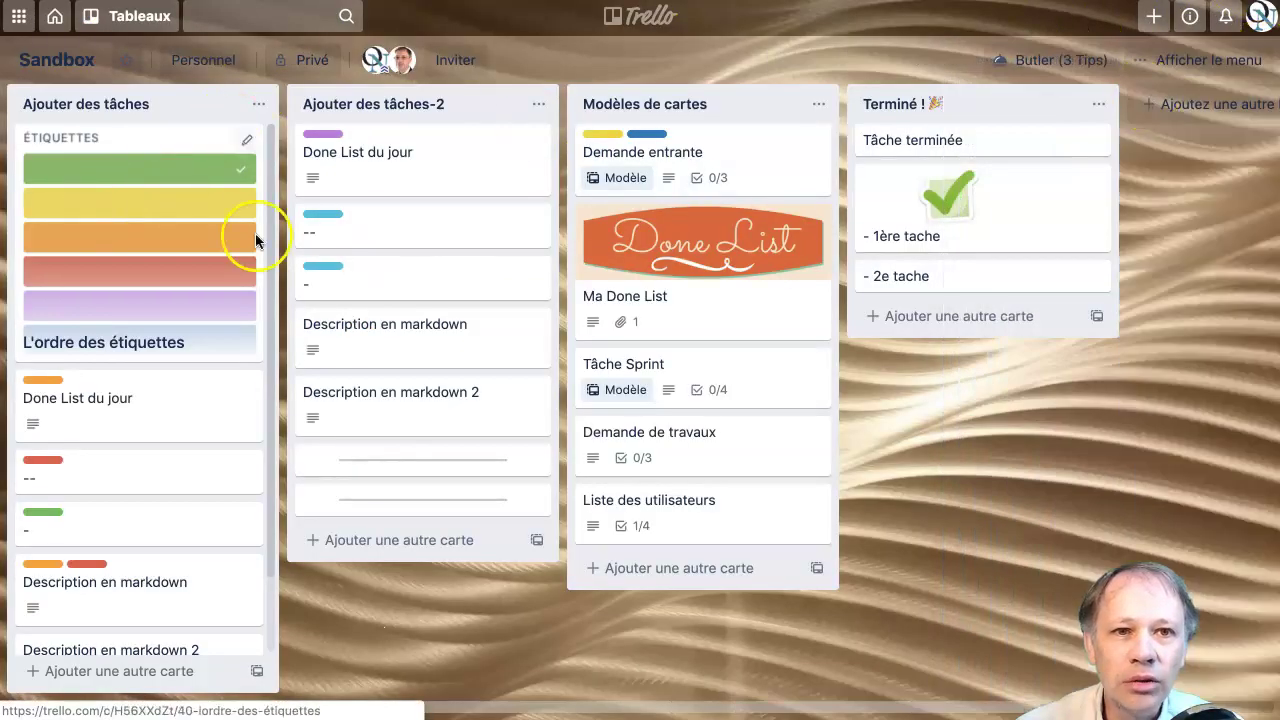
left_click(128, 225)
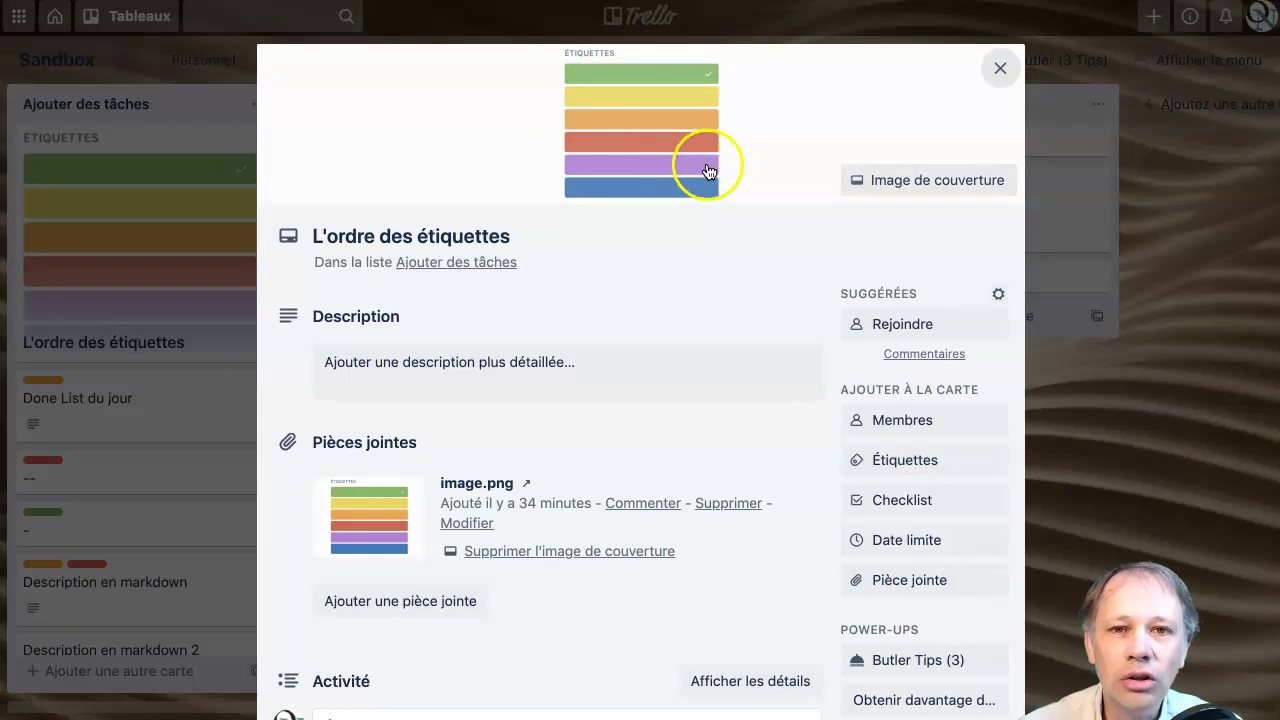
left_click(1001, 70)
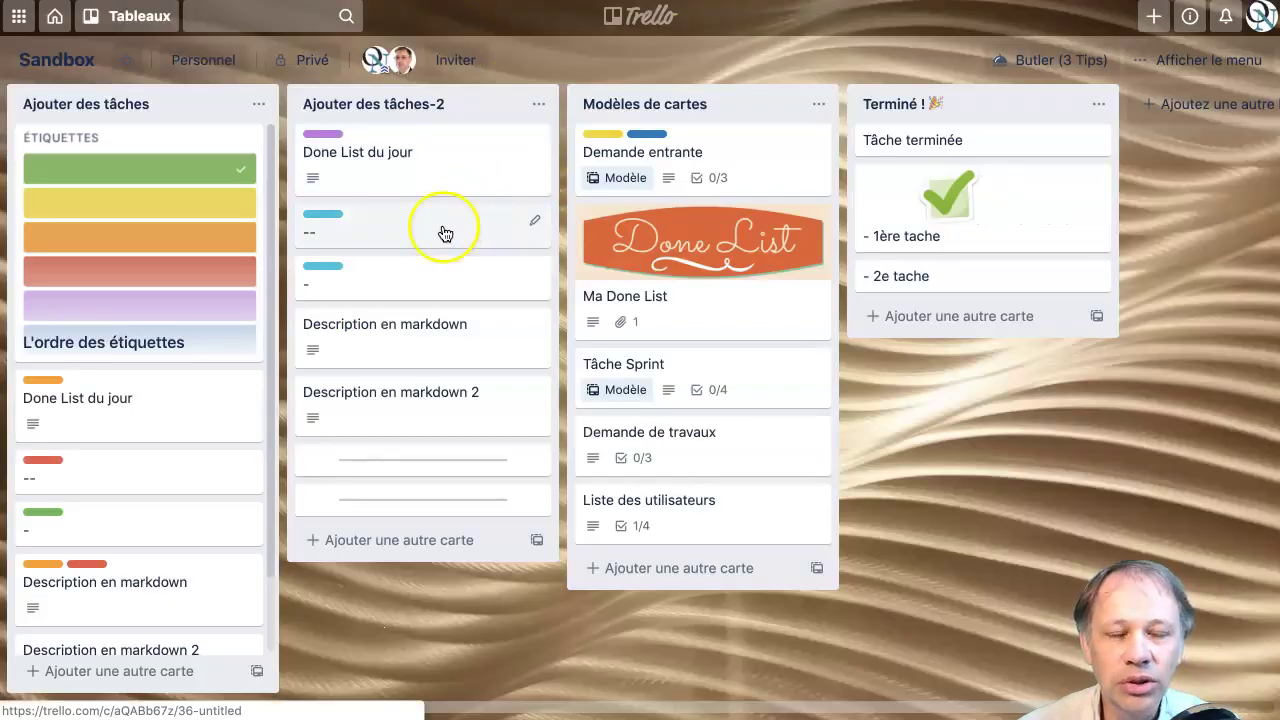
Open label editing for the "Done List du jour" card in "Ajouter des tâches-2" and filter labels by 1, 2, 3, 4, 6, 7 and 5 in turn
left_click(533, 150)
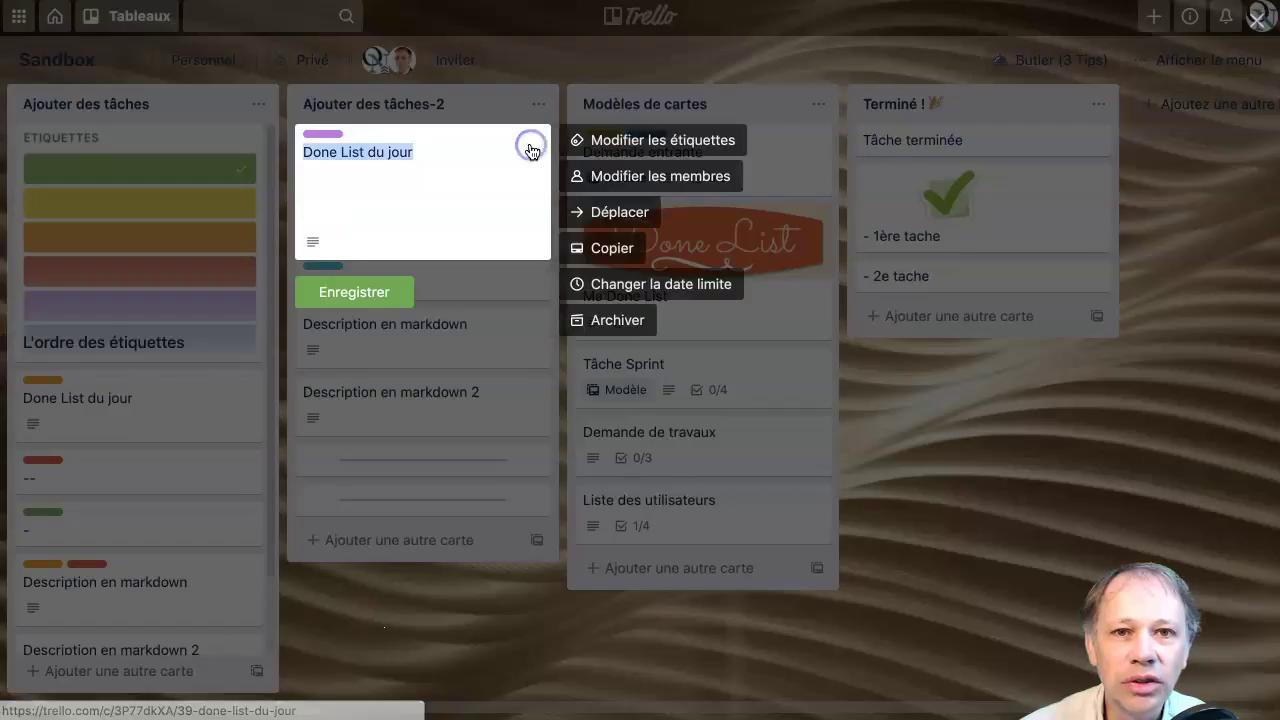
left_click(606, 142)
type("1")
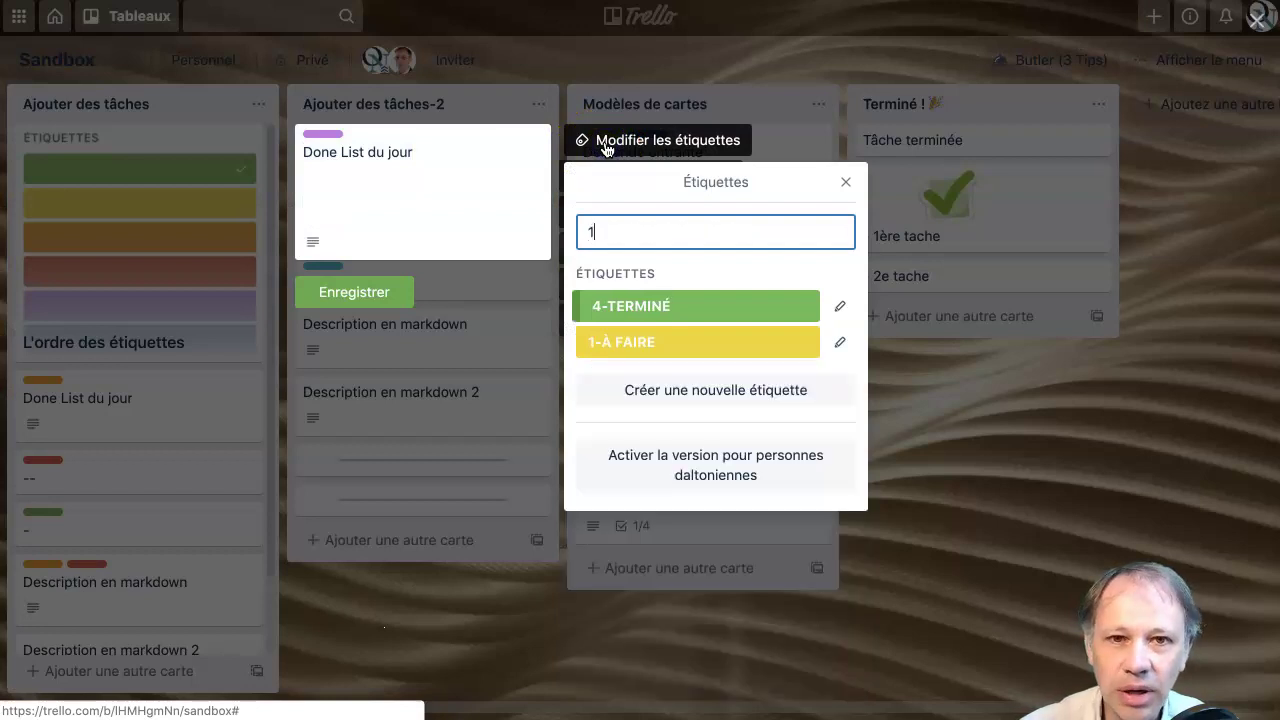
key("BackSpace")
type("2")
key("BackSpace")
type("3")
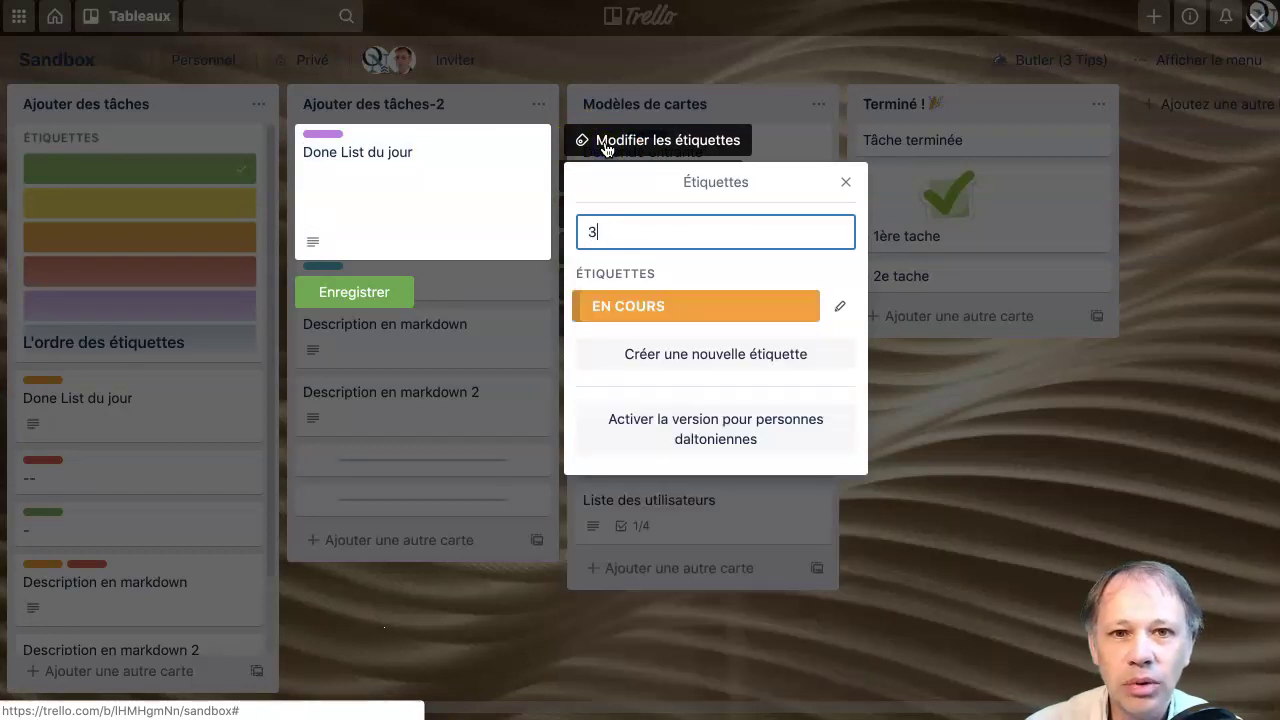
key("BackSpace")
type("4")
key("BackSpace")
type("6")
key("BackSpace")
type("7")
key("BackSpace")
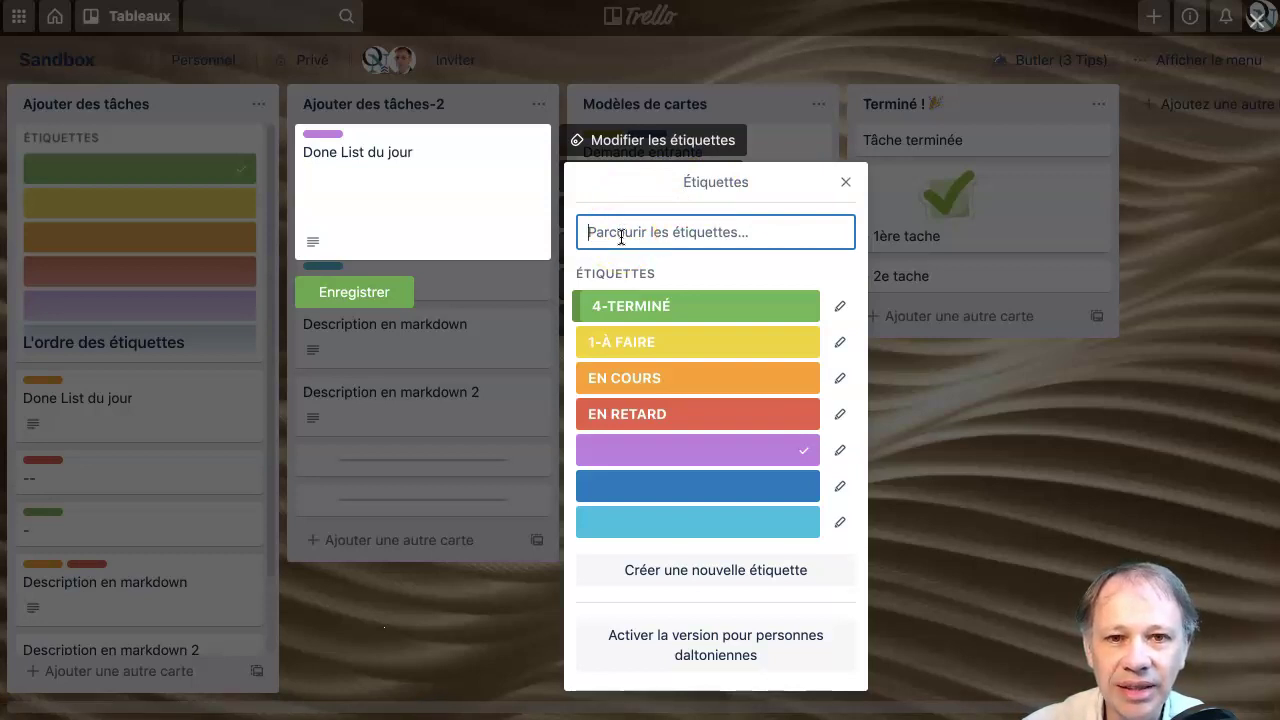
type("5")
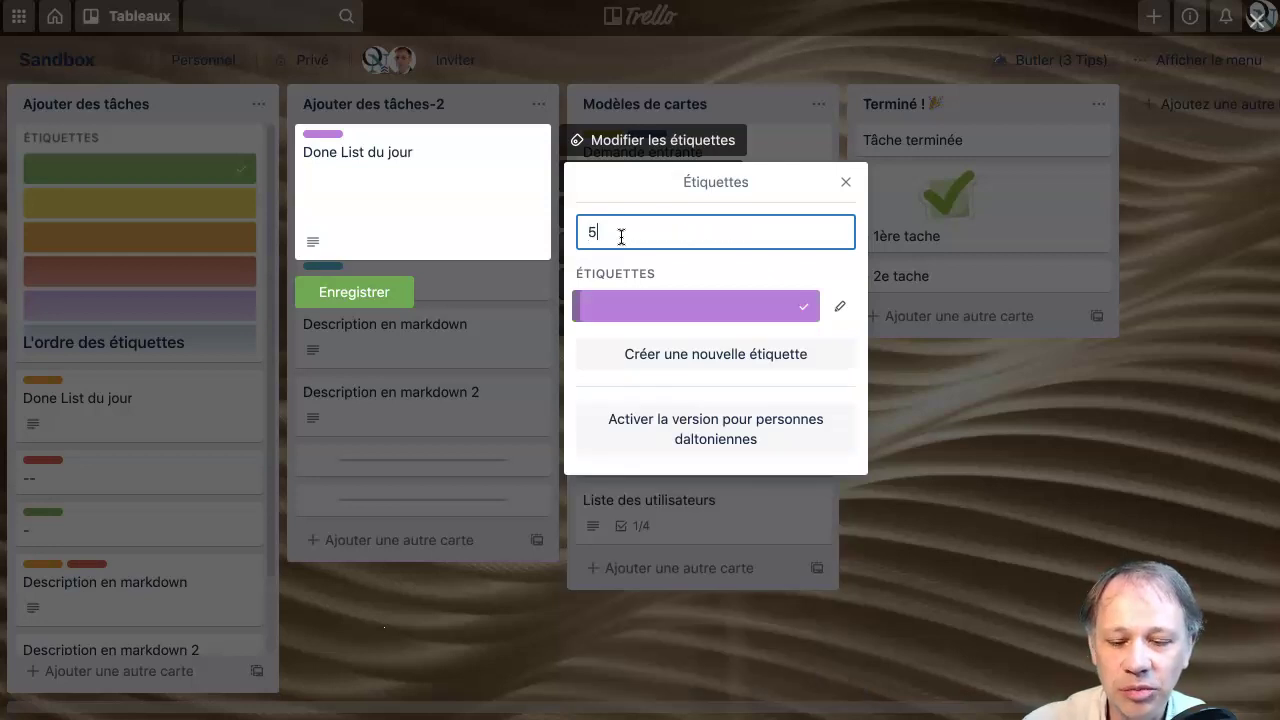
key("BackSpace")
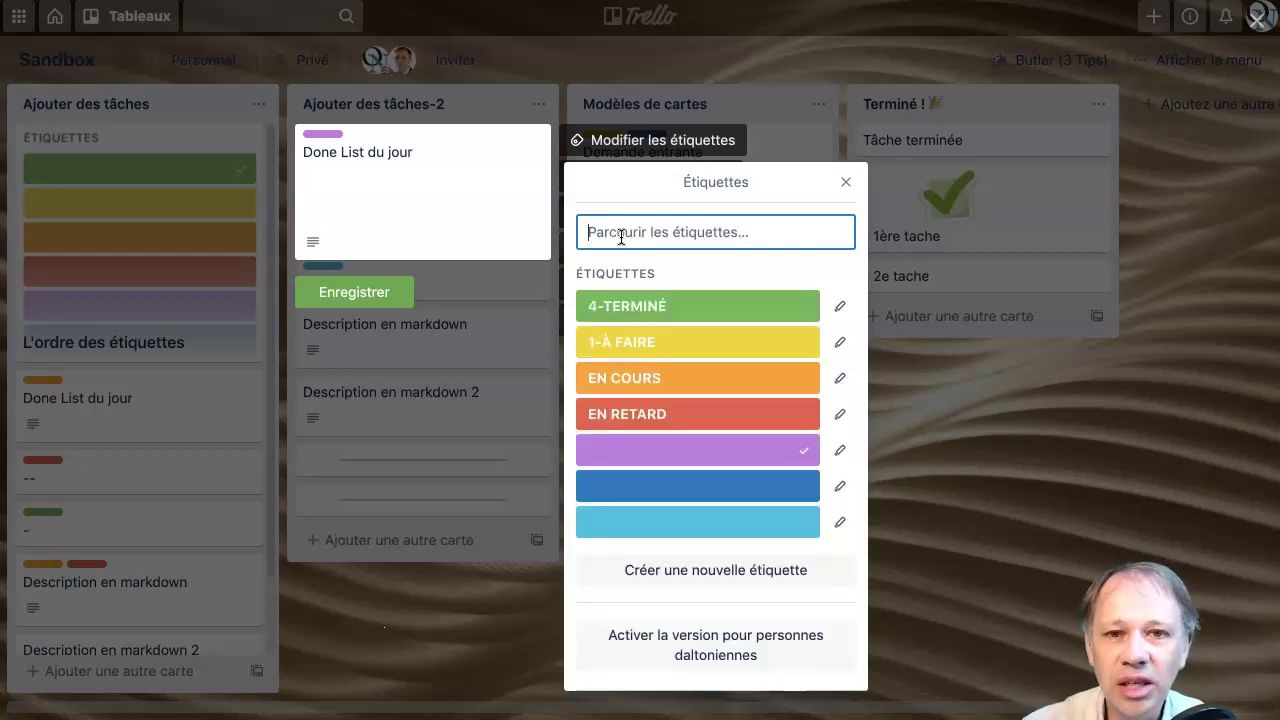
Filter the card's labels by the text "RET", and clear the filter
type("RET")
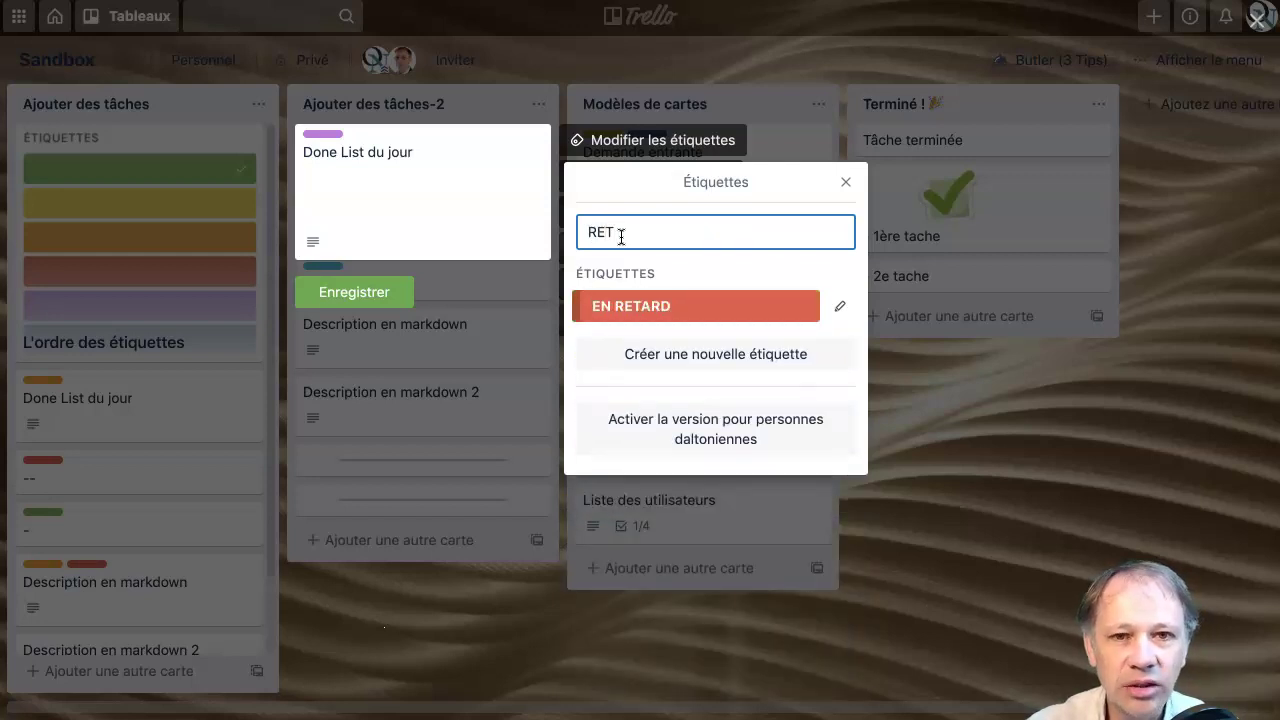
key("BackSpace")
key("BackSpace")
key("BackSpace")
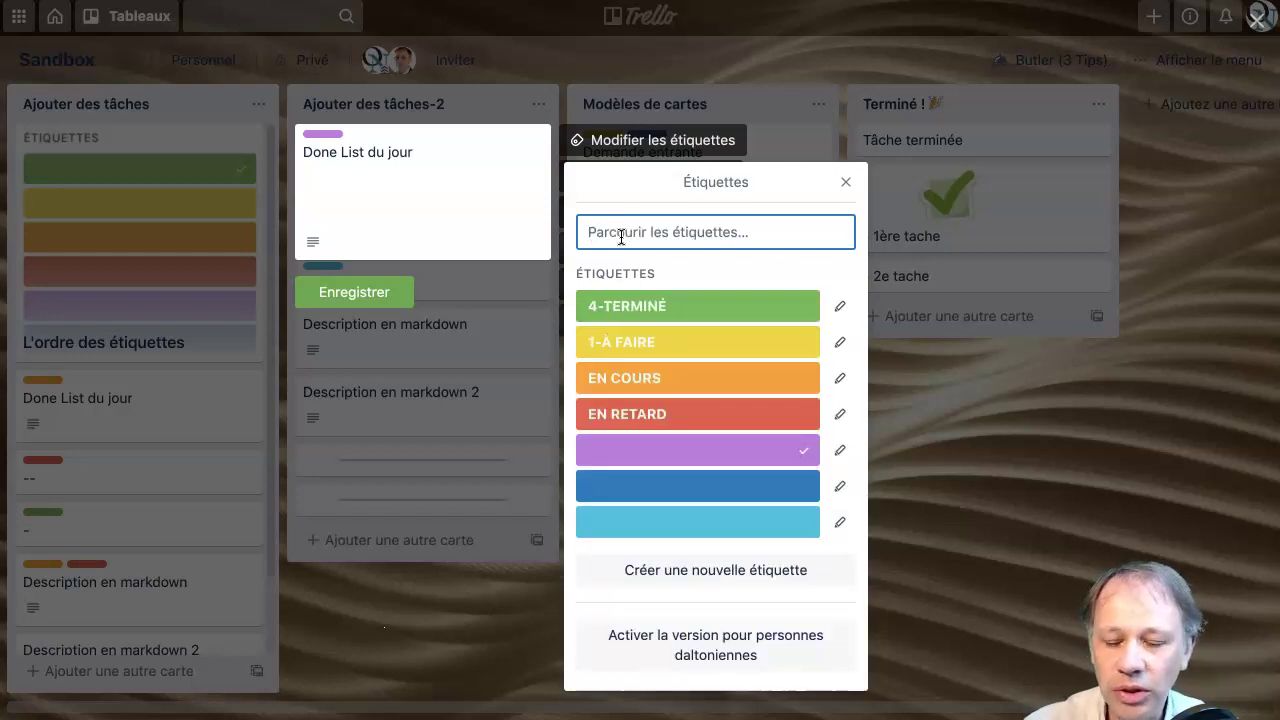
Filter the "Done List du jour" card's labels by 1, clear the filter, and leave the card's label editing
type("1")
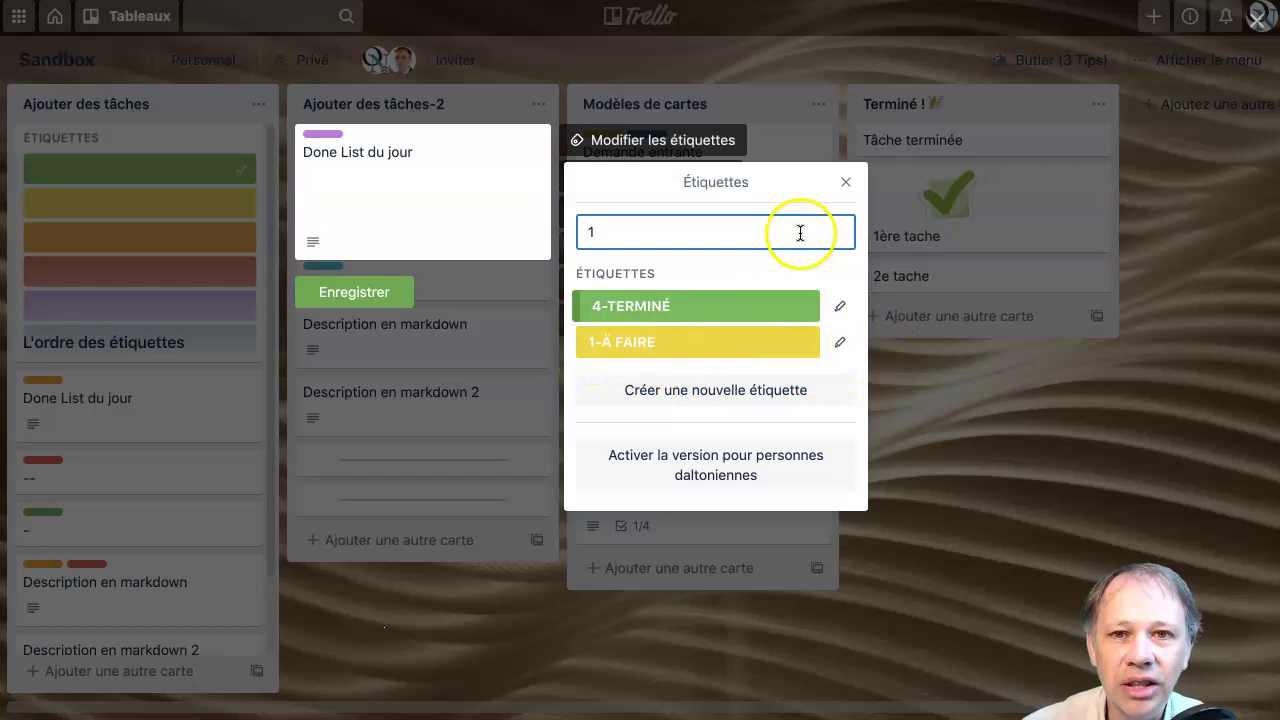
key("BackSpace")
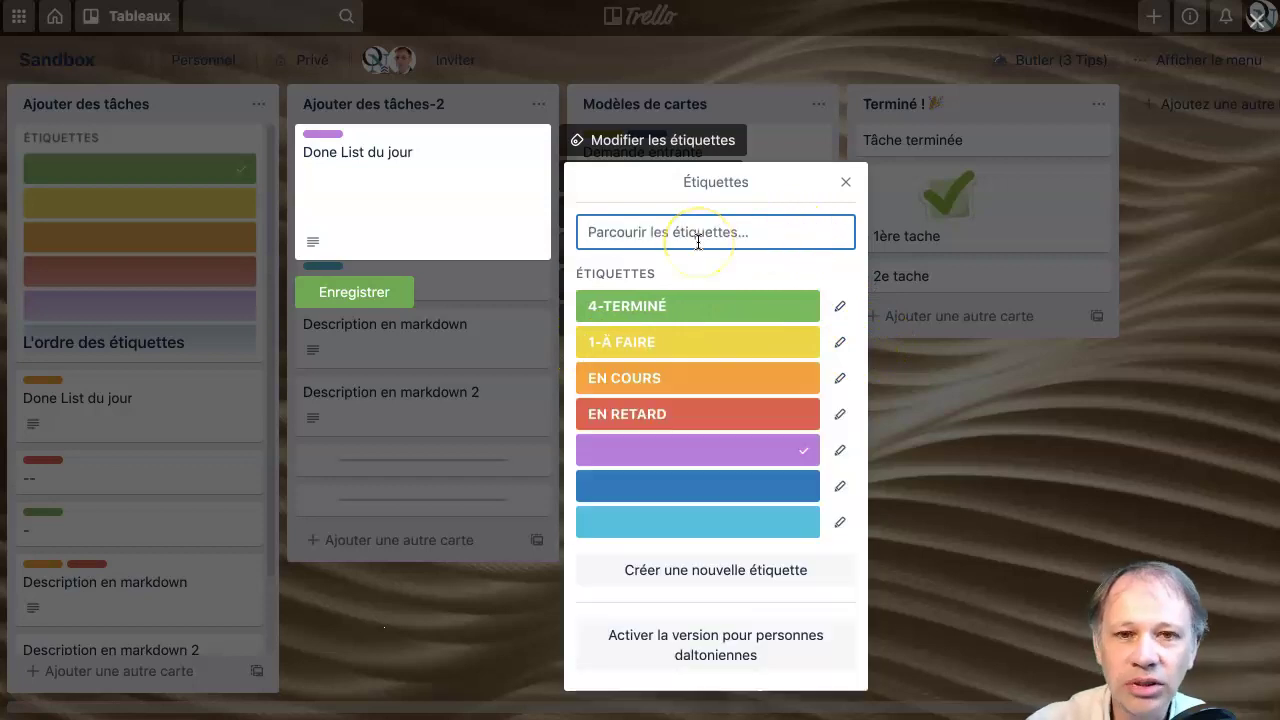
left_click(846, 184)
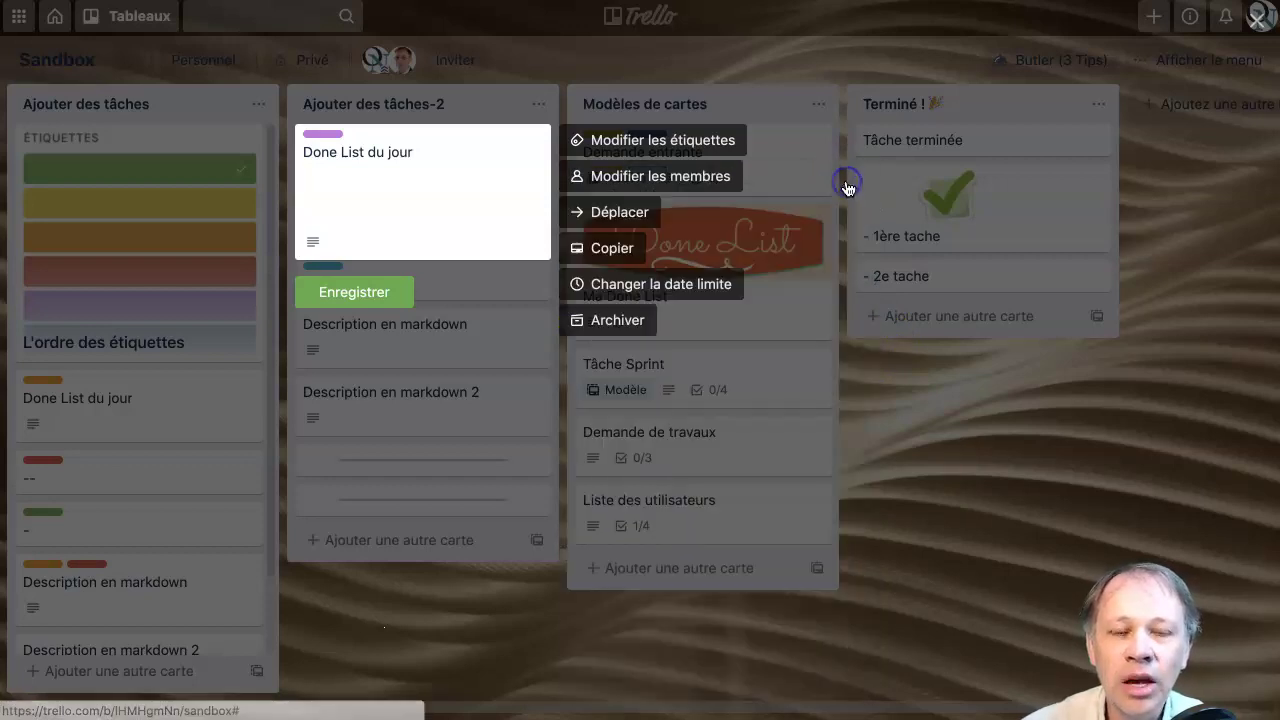
left_click(509, 621)
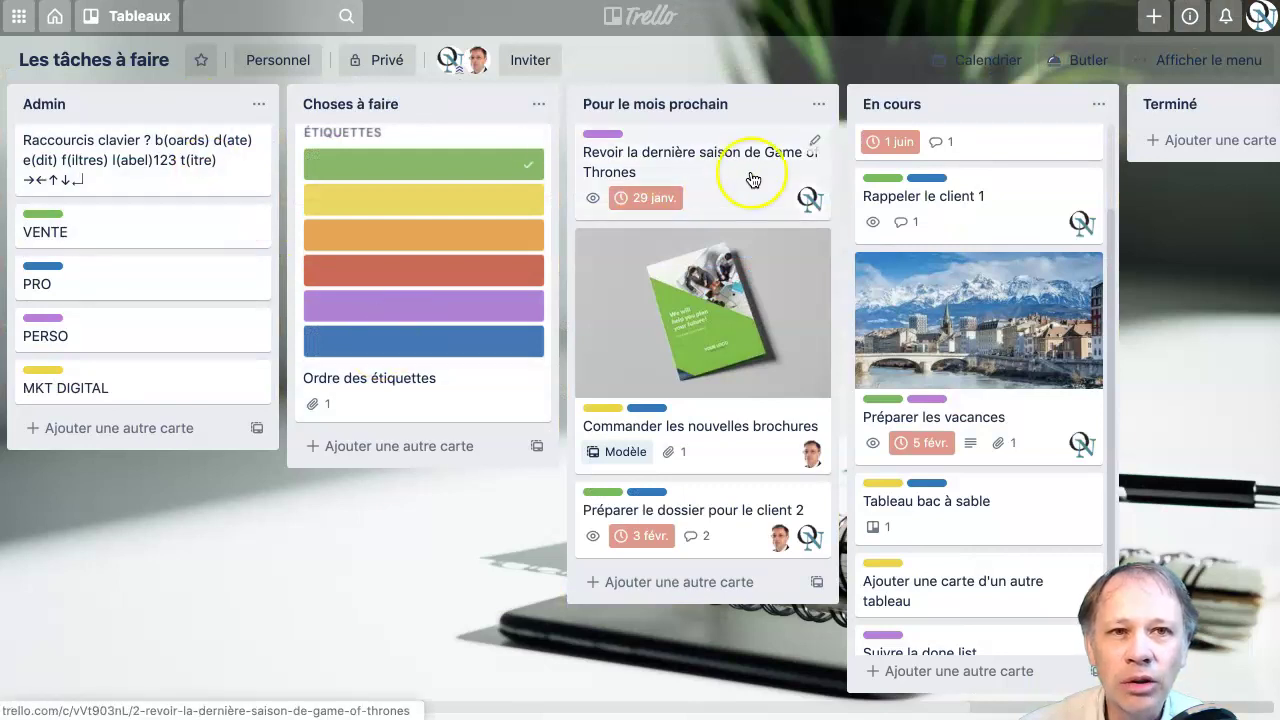
Open the label list of the "Les tâches à faire" board, filter it by 4, 1 and 3 in turn, and close it
left_click(1190, 60)
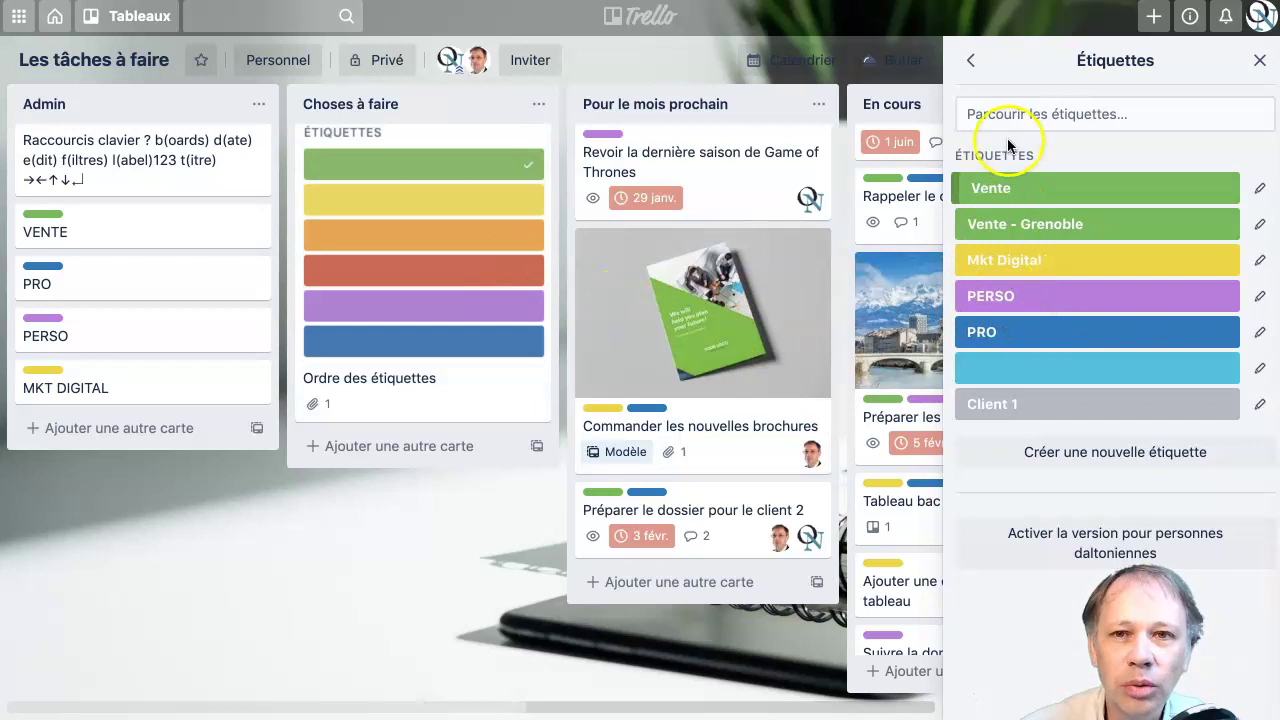
left_click(1014, 103)
type("4")
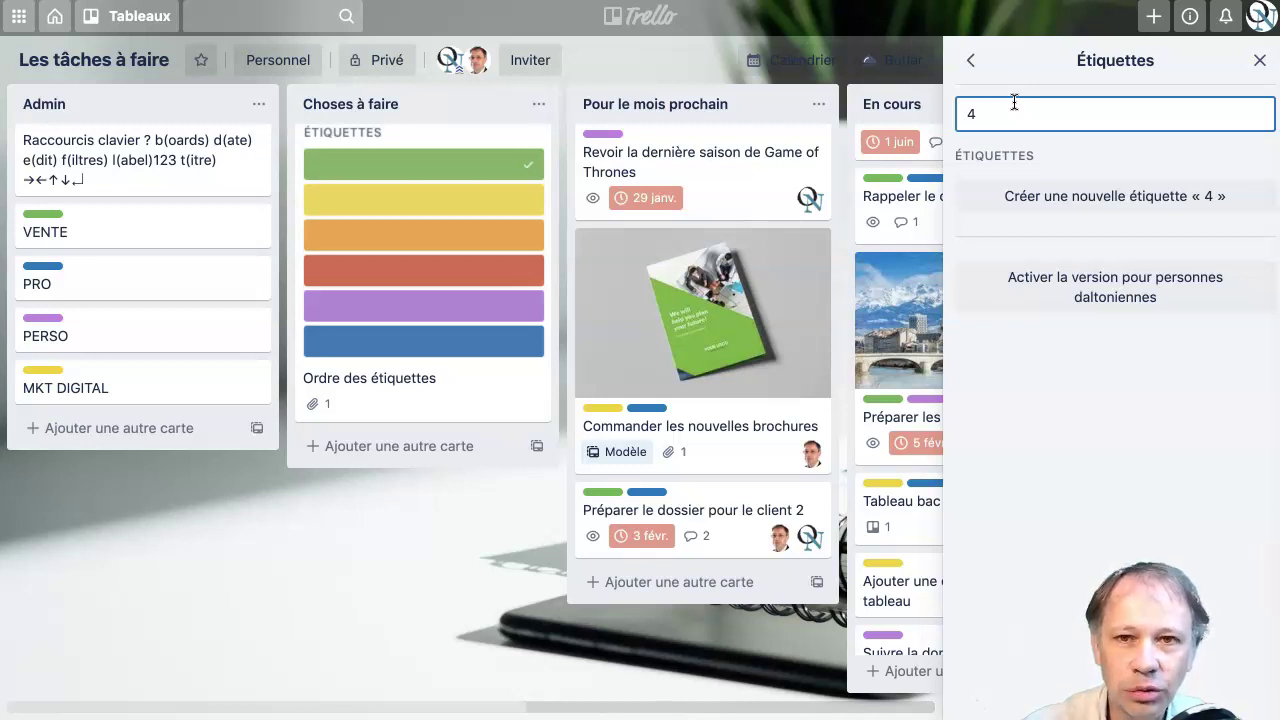
key("BackSpace")
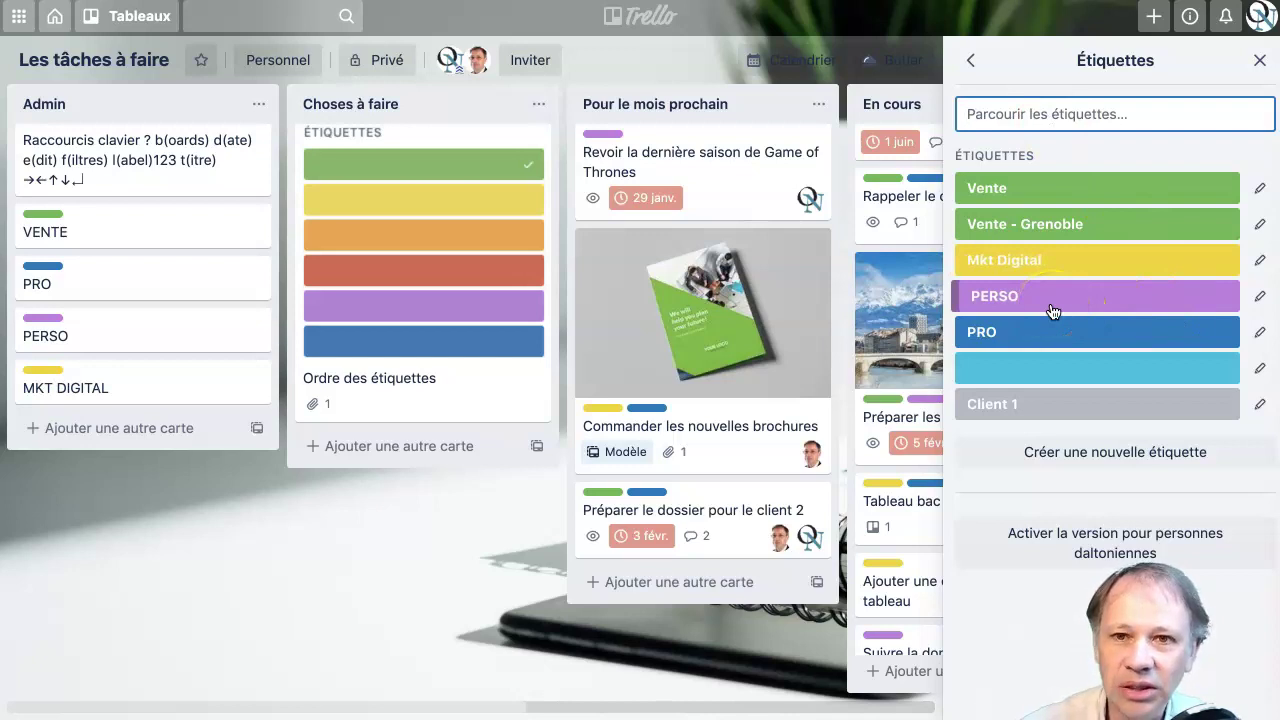
type("1")
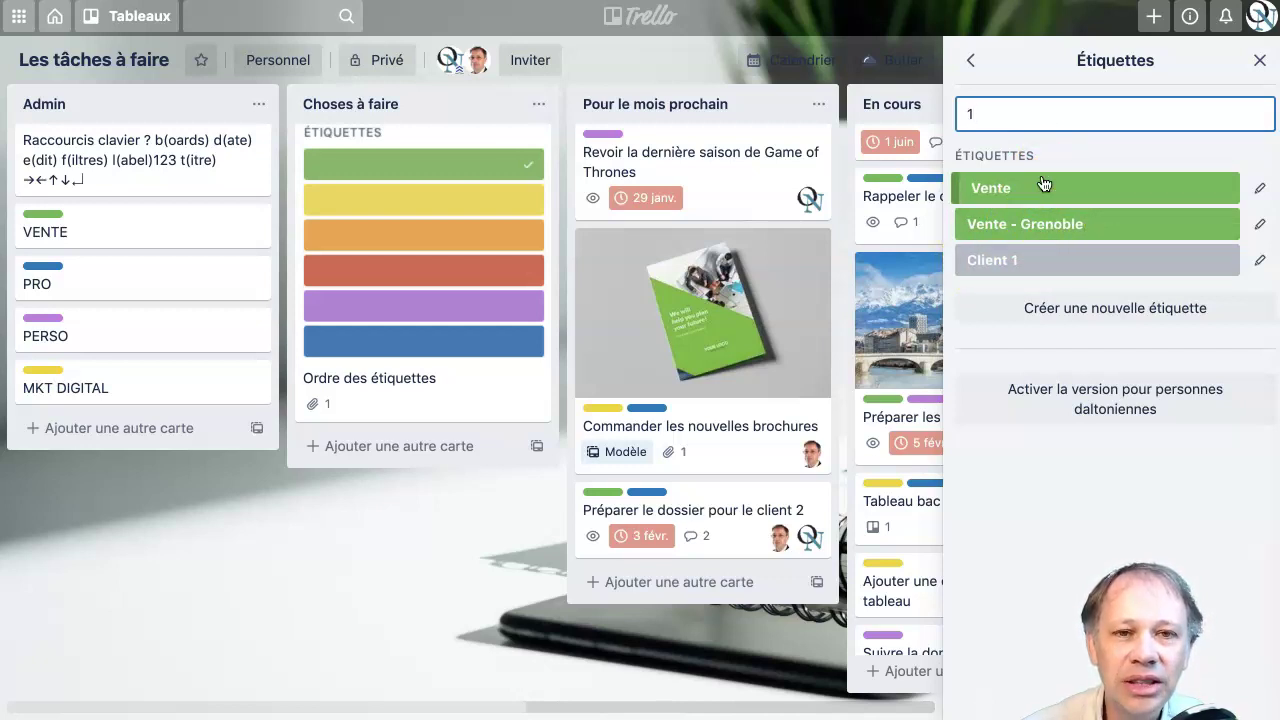
key("BackSpace")
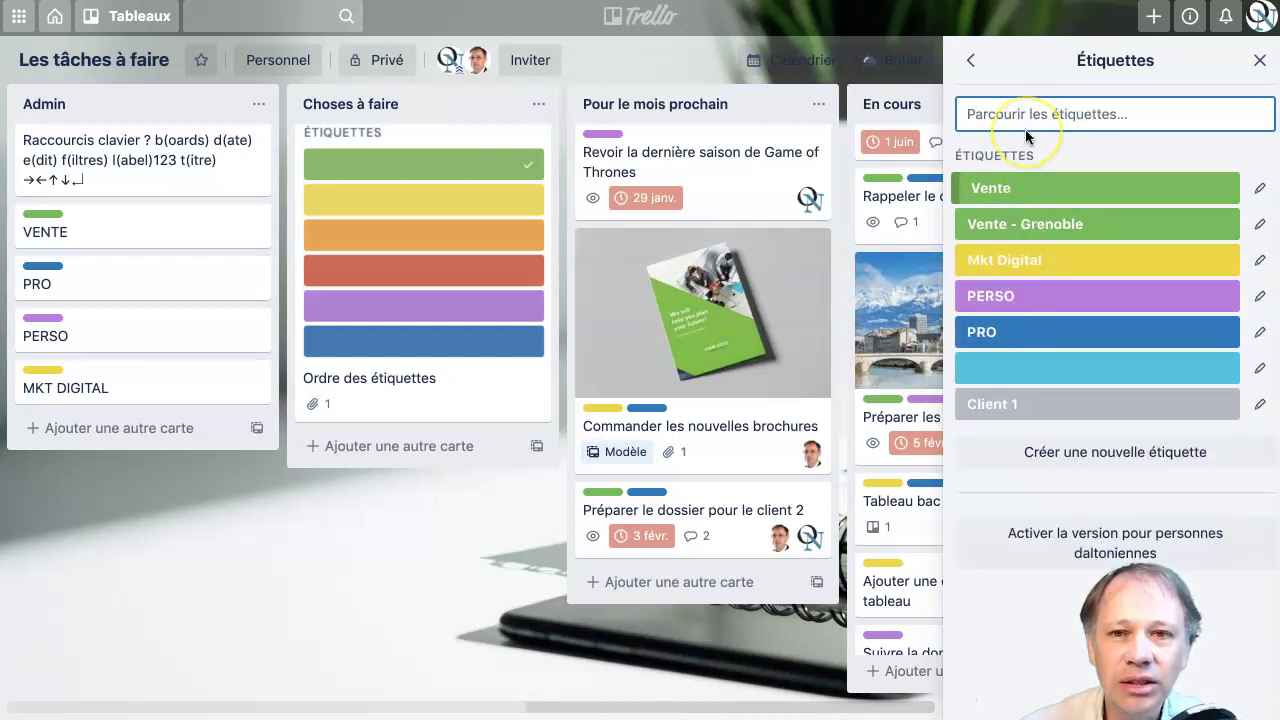
type("3")
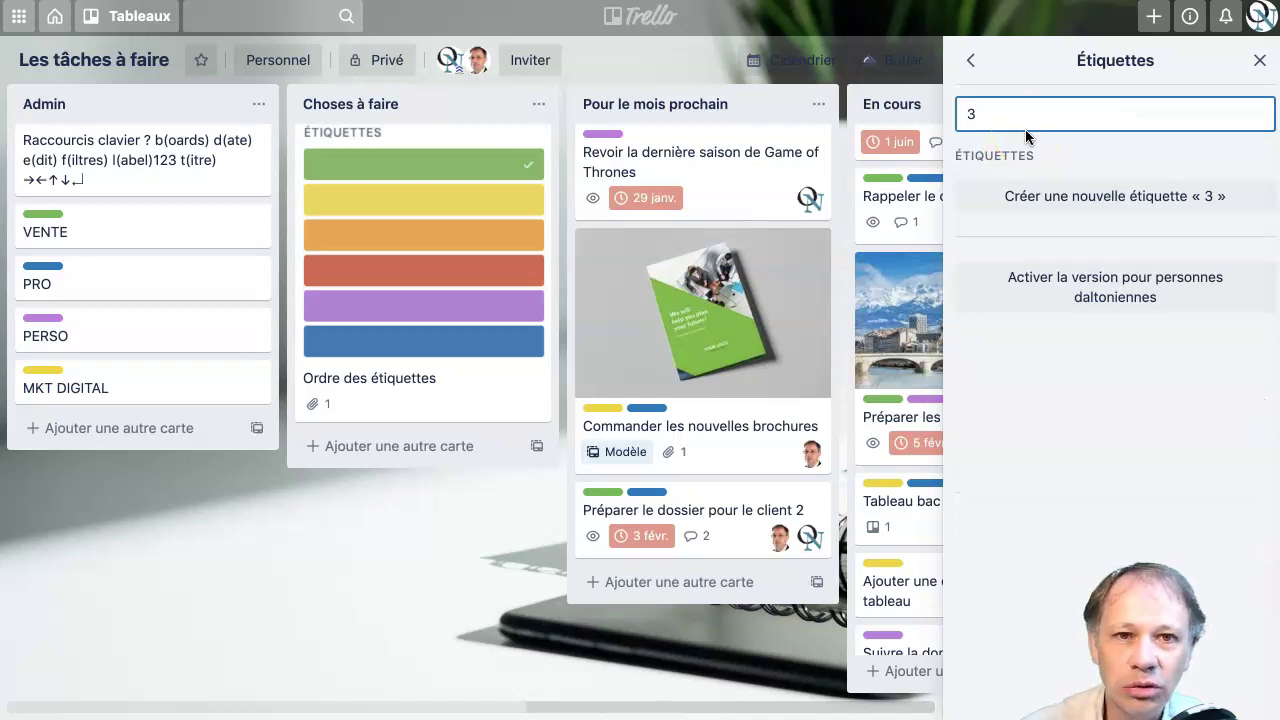
key("BackSpace")
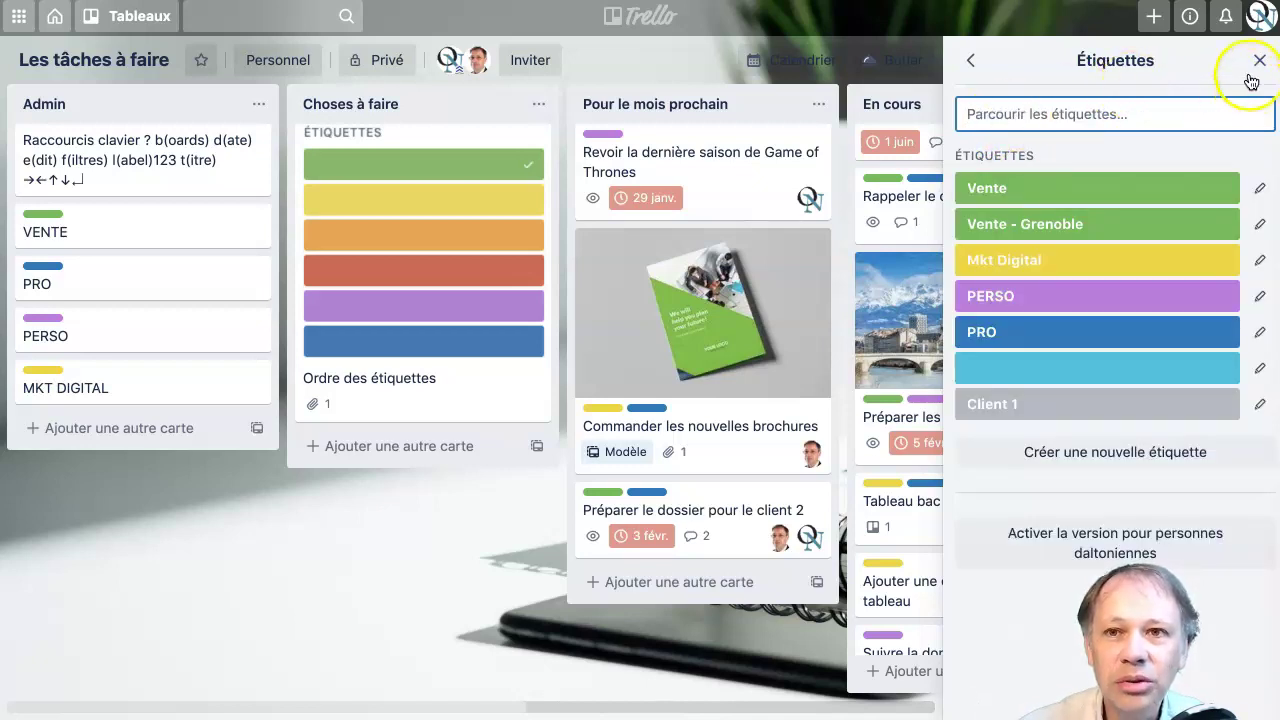
left_click(974, 62)
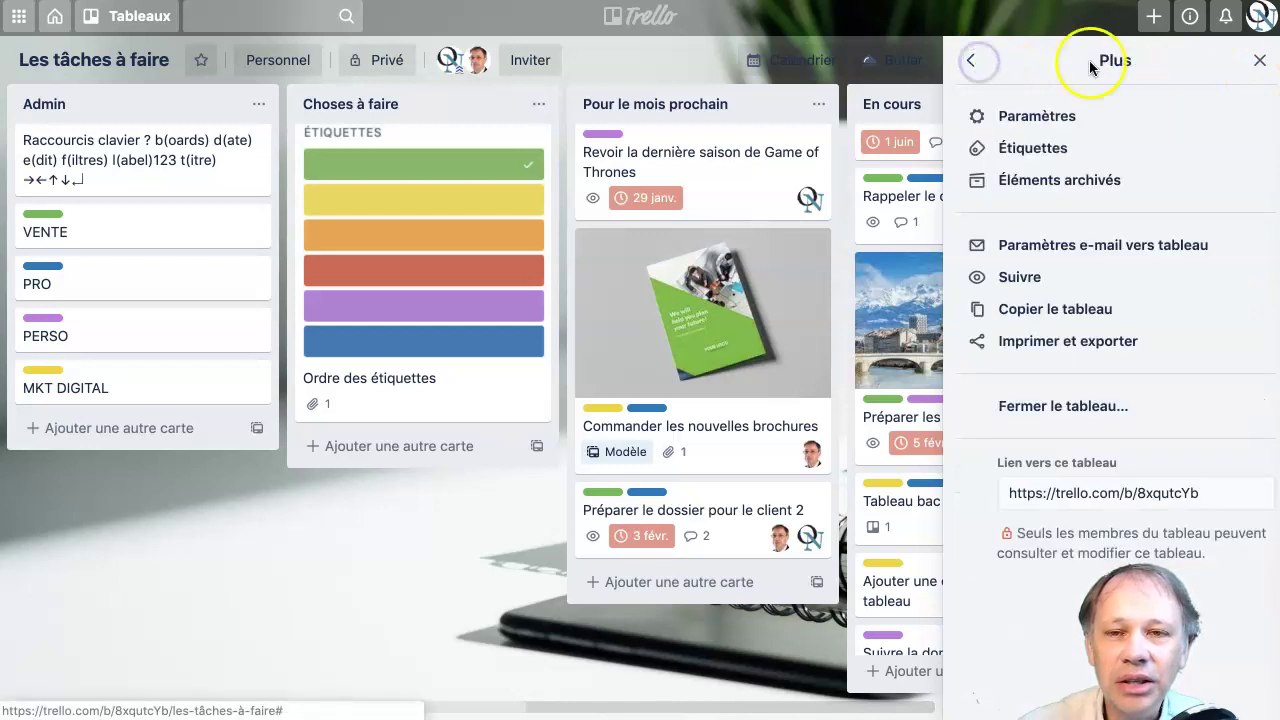
left_click(971, 61)
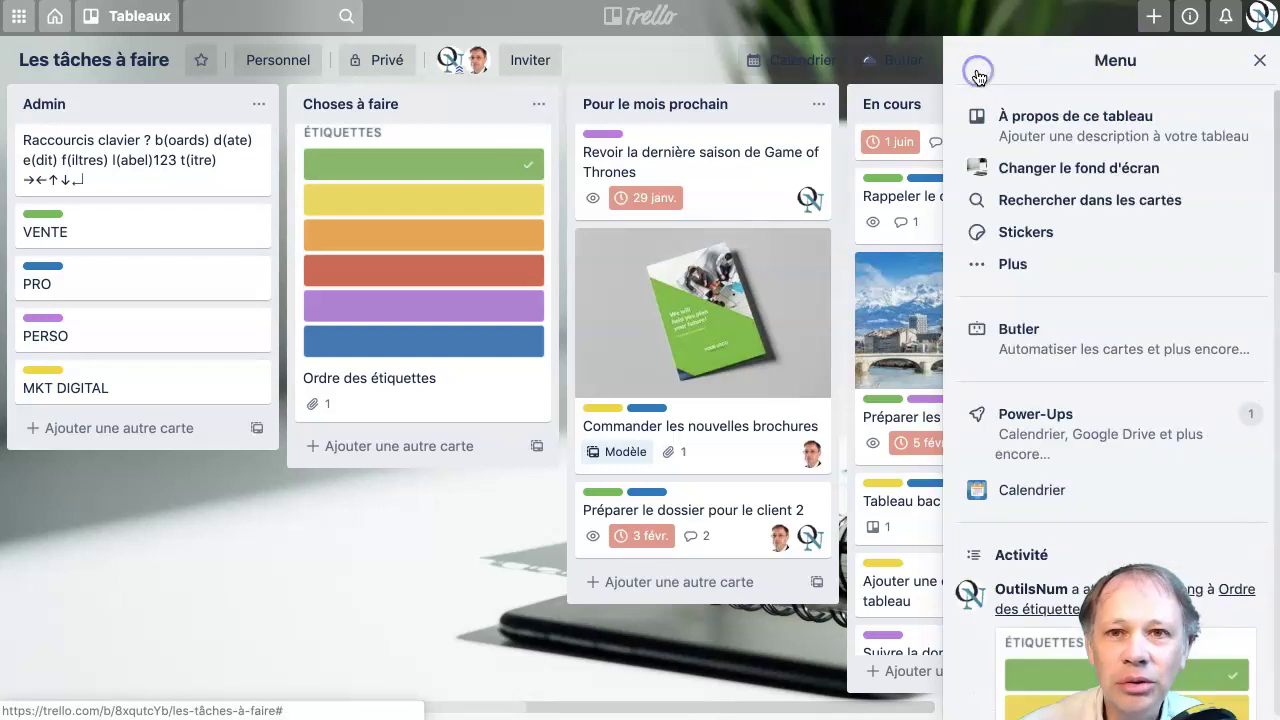
left_click(1259, 61)
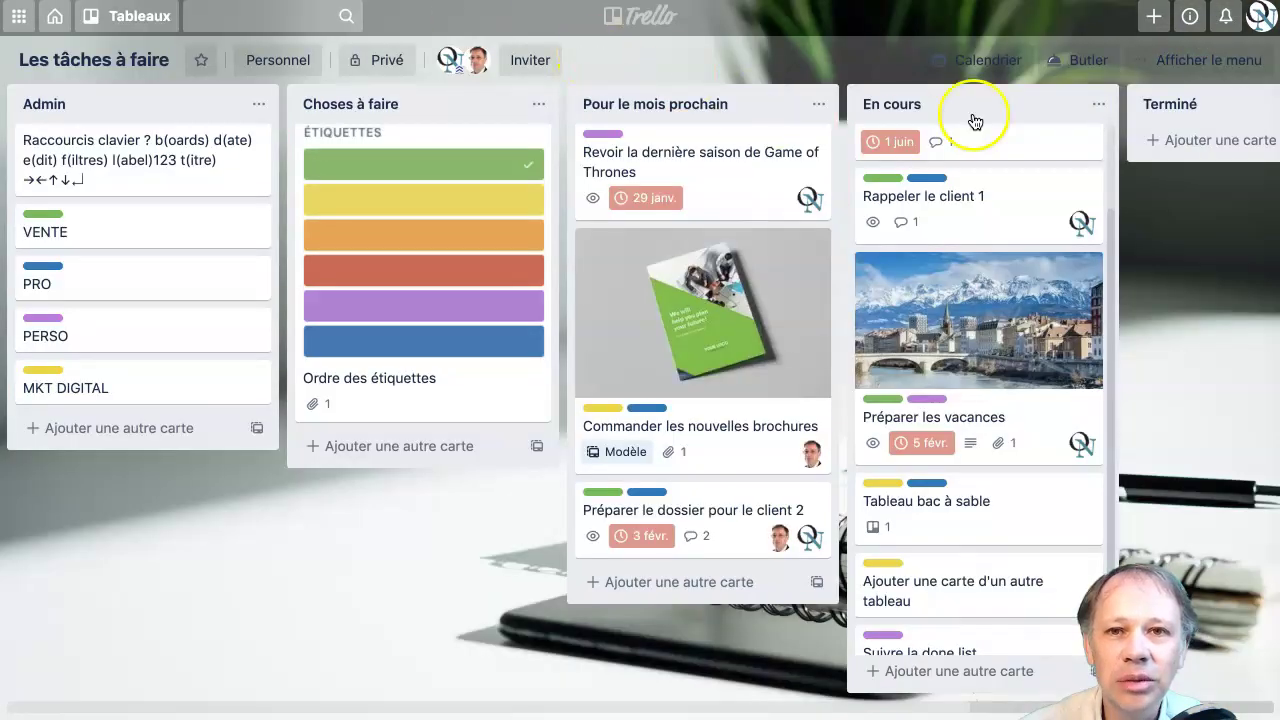
Reopen the "Les tâches à faire" board's label list, review its label names and colours, and return to the board
left_click(1176, 62)
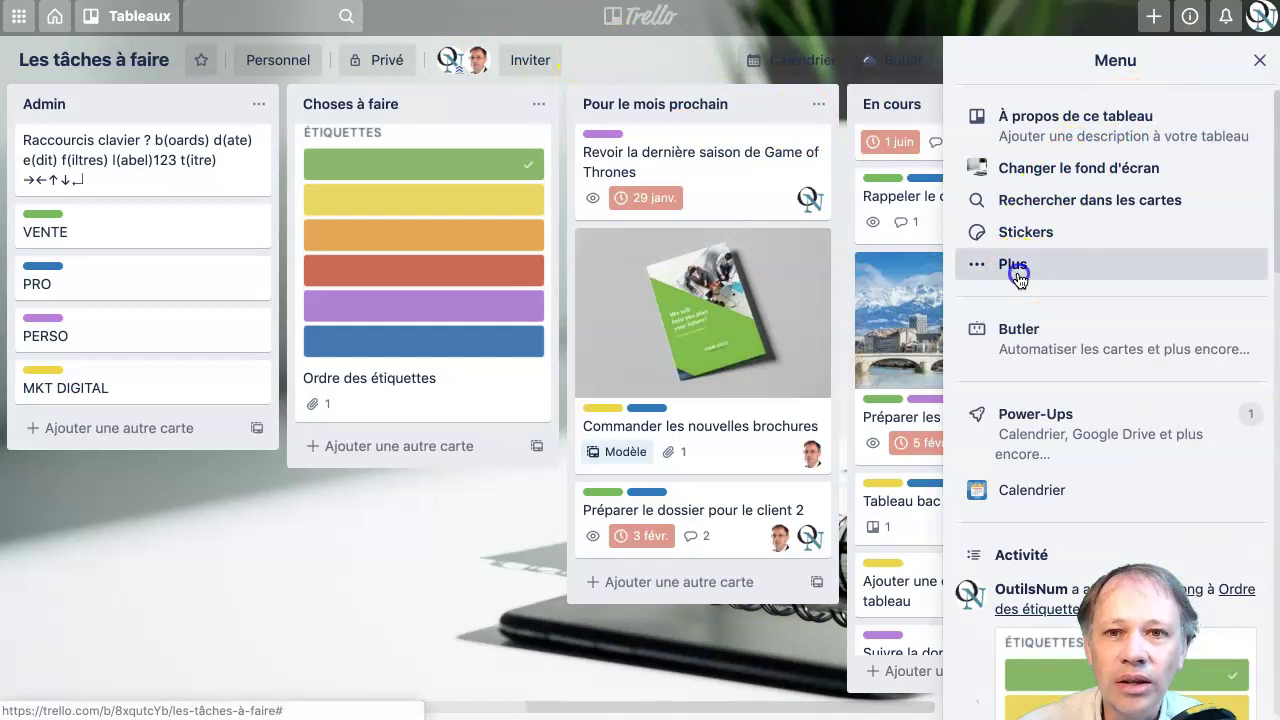
left_click(1018, 259)
left_click(1033, 160)
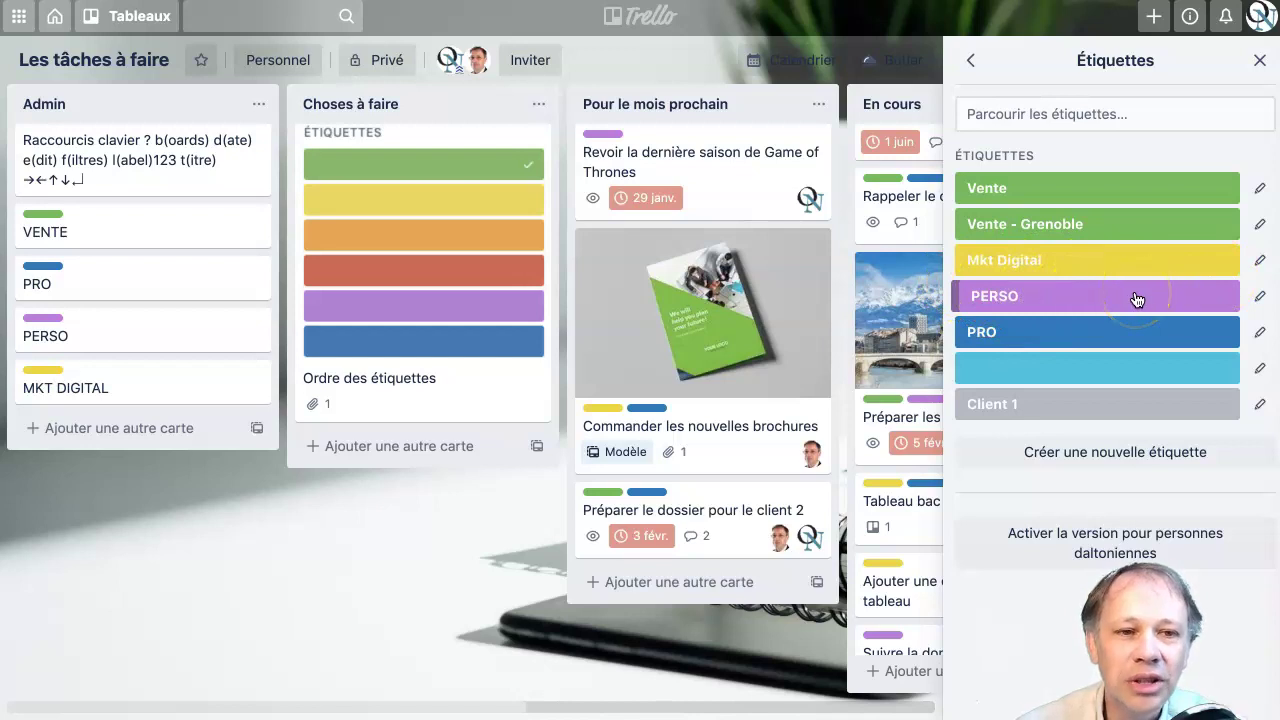
left_click(968, 60)
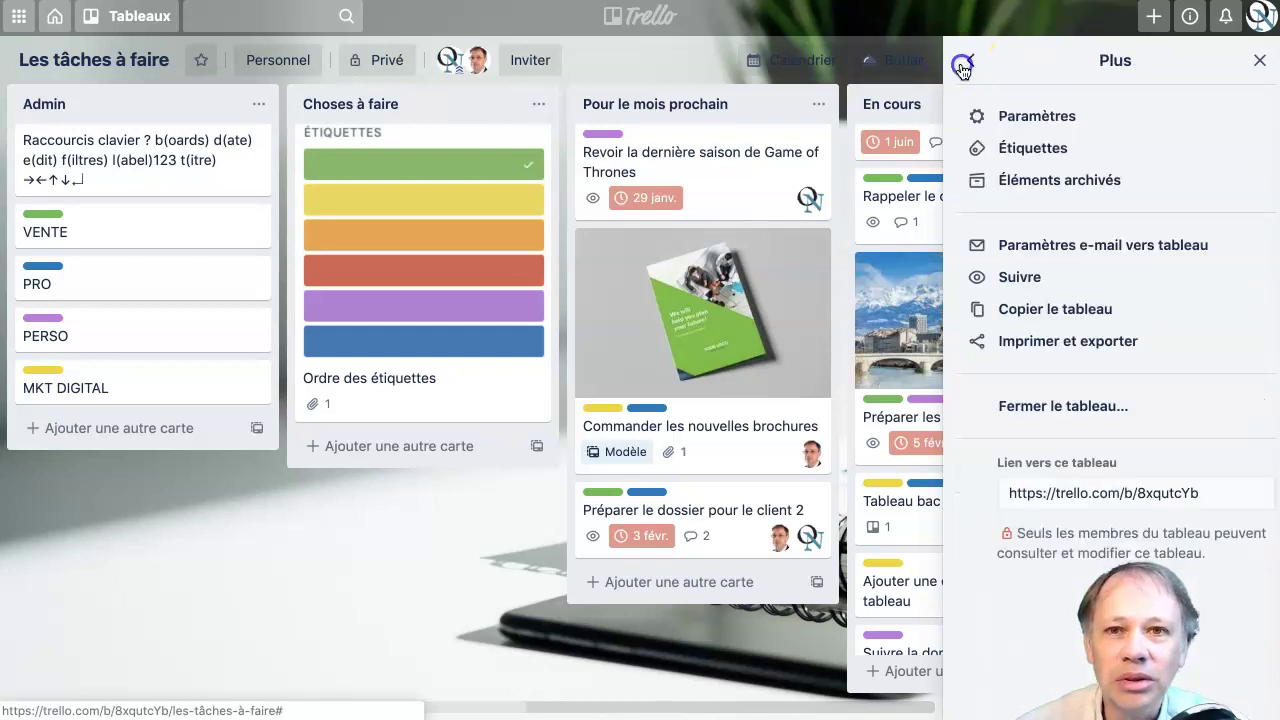
left_click(966, 62)
left_click(1258, 59)
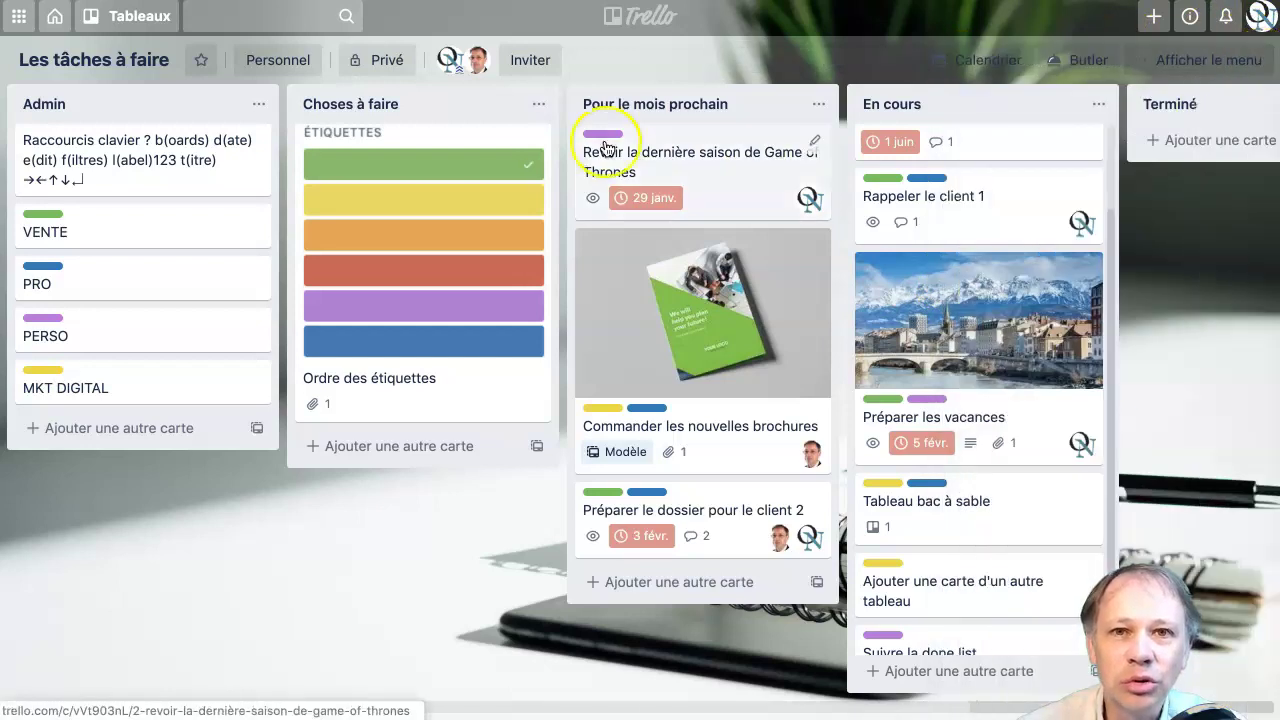